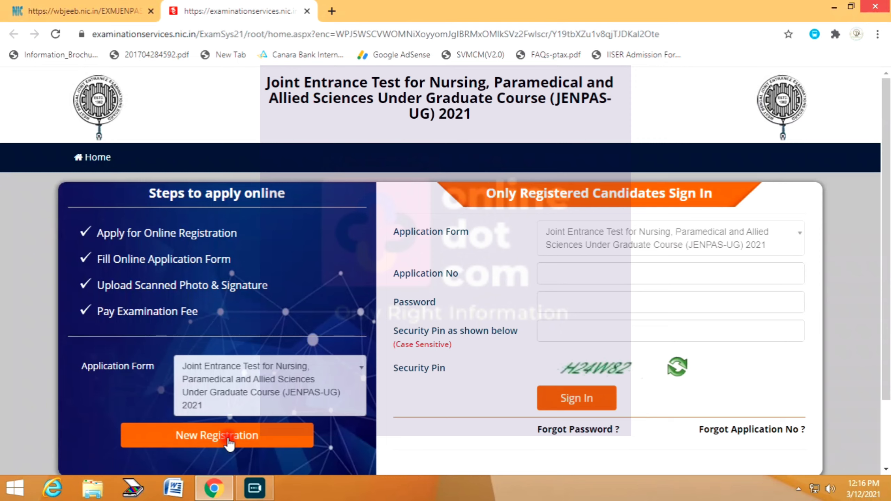
# - Start a new JENPAS-UG registration and read through the instructions
pyautogui.click(228, 441)
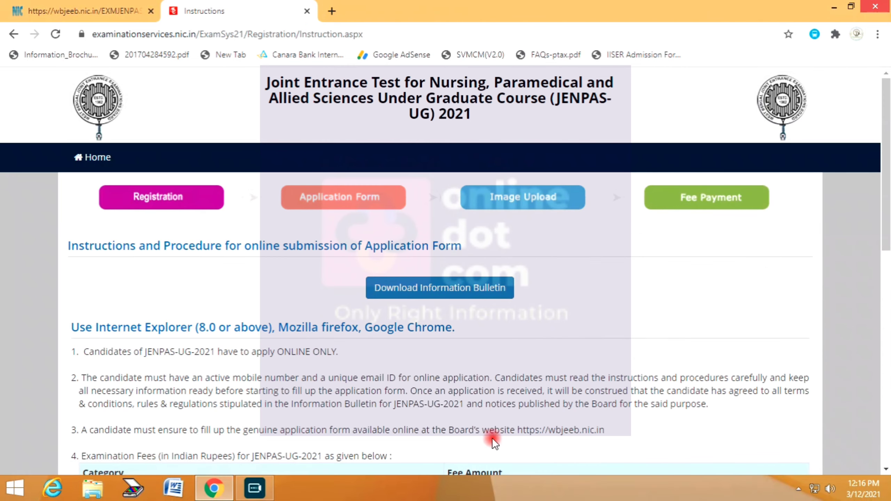
pyautogui.scroll(-2, 355, 344)
pyautogui.scroll(-1, 355, 344)
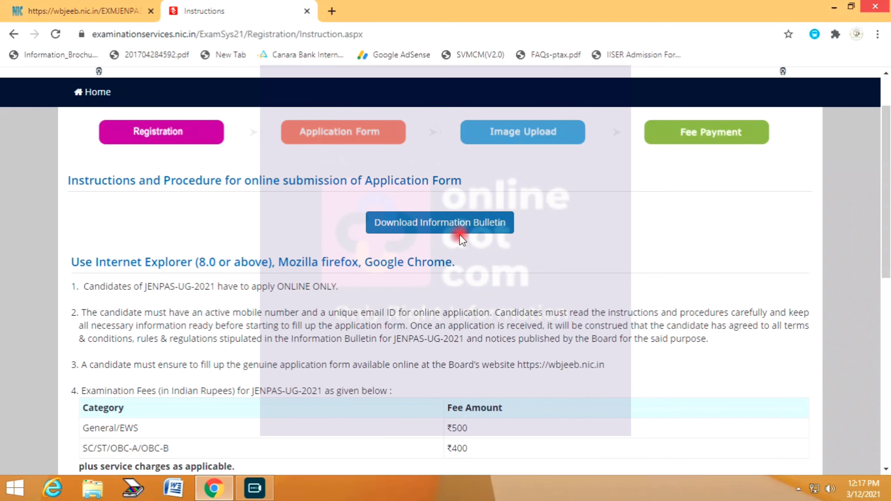
pyautogui.scroll(-2, 460, 234)
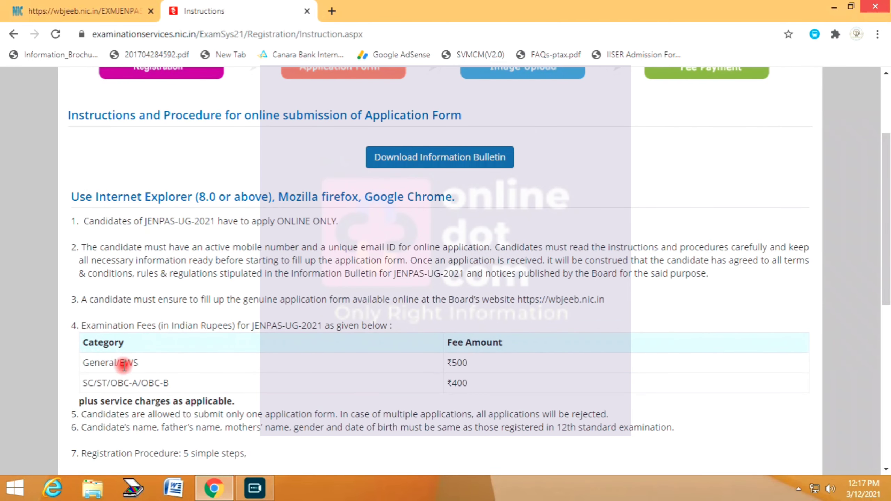
pyautogui.scroll(-5, 692, 413)
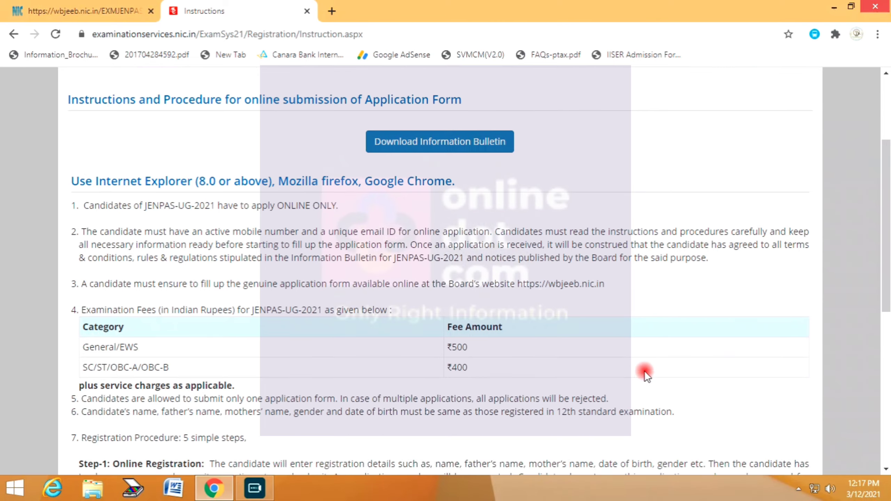
pyautogui.scroll(-1, 670, 397)
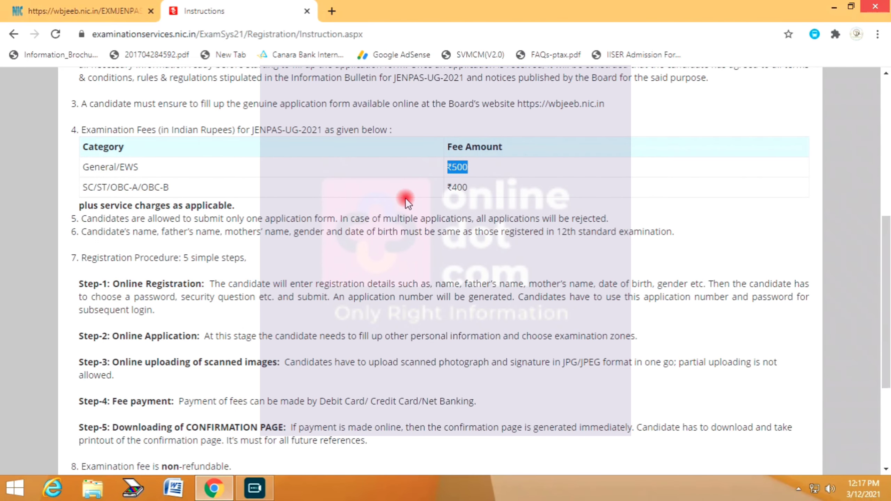
# - Note the ₹400 reserved-category fee and tick the read-and-understood declaration
pyautogui.moveTo(475, 192); pyautogui.dragTo(446, 190)
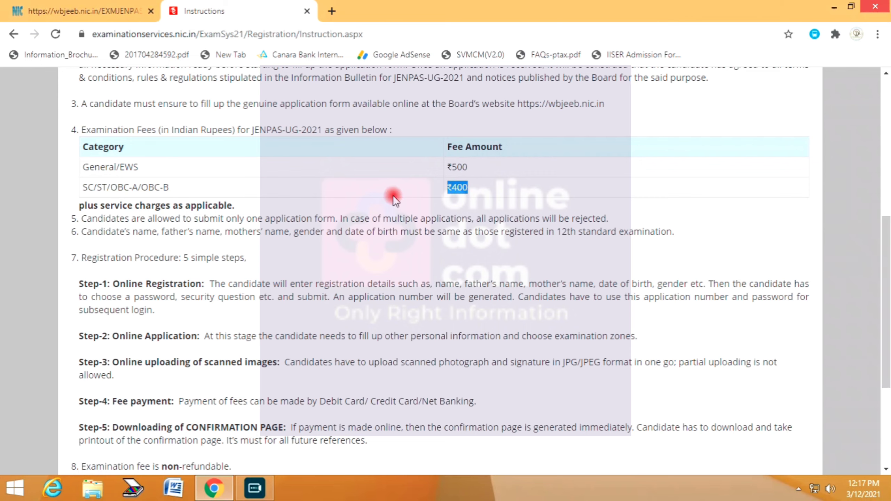
pyautogui.click(125, 204)
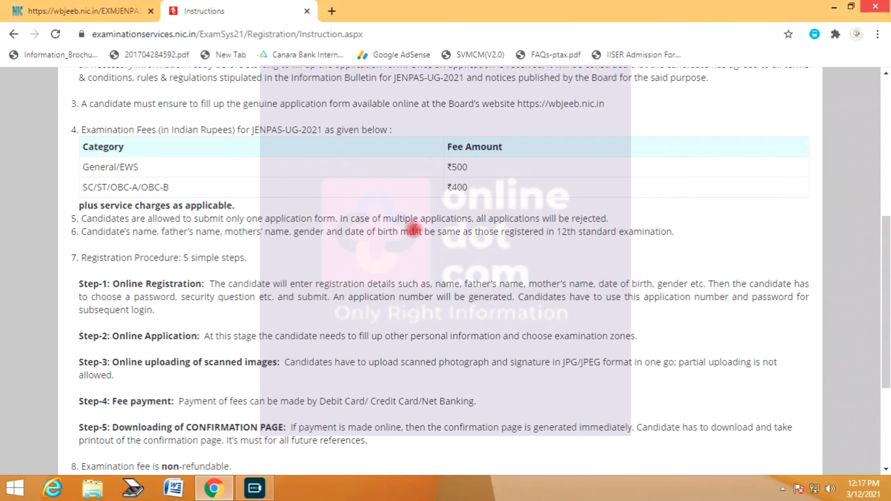
pyautogui.scroll(-4, 228, 309)
pyautogui.click(128, 356)
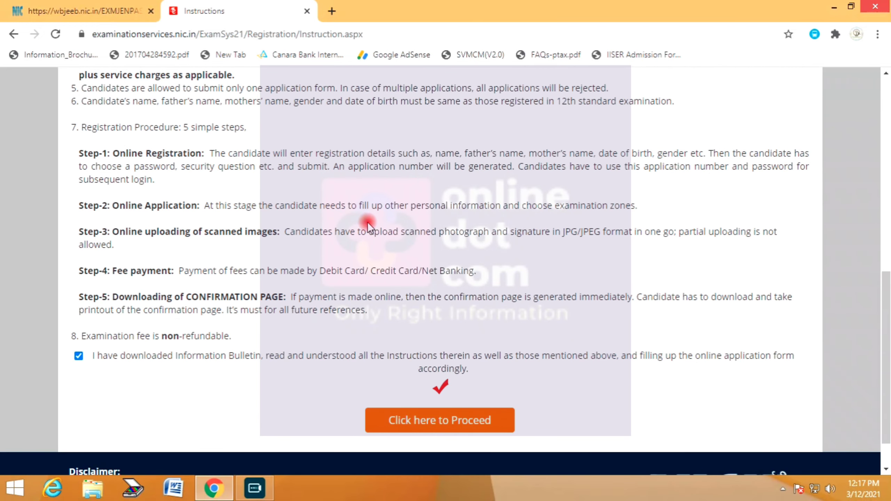
# - Proceed to the registration form and go through the candidate, father and mother name fields
pyautogui.click(445, 422)
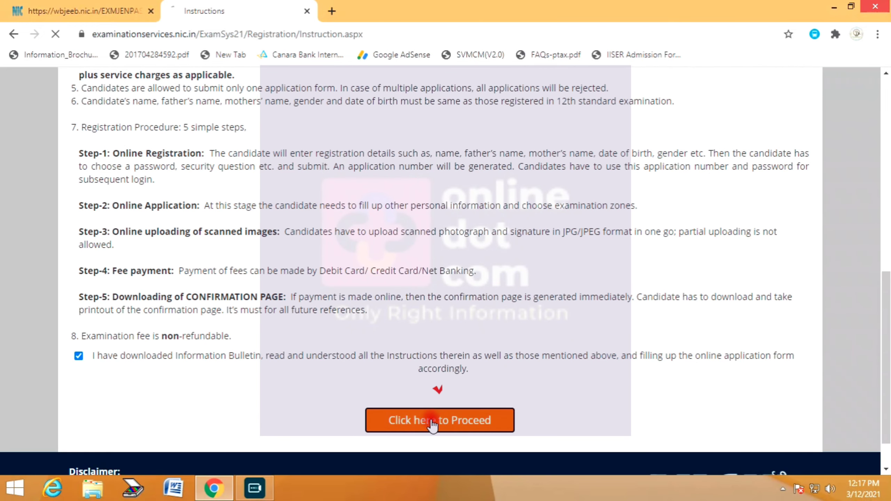
pyautogui.scroll(-2, 772, 365)
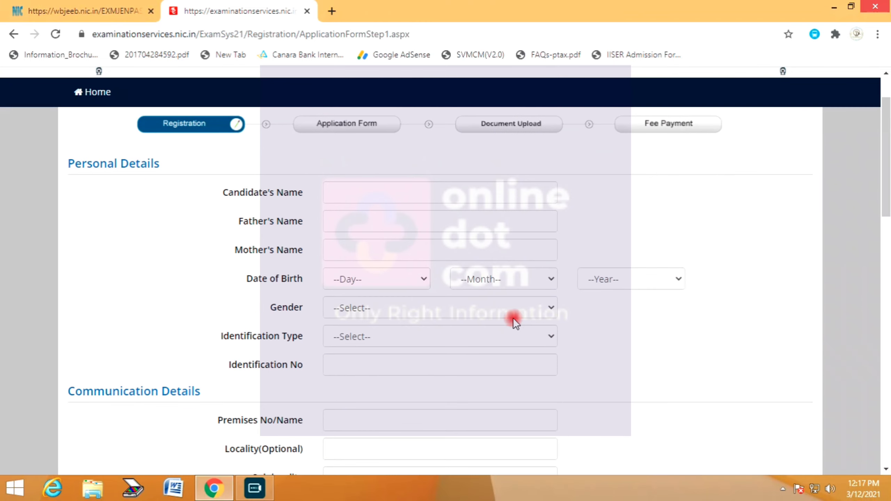
pyautogui.click(353, 190)
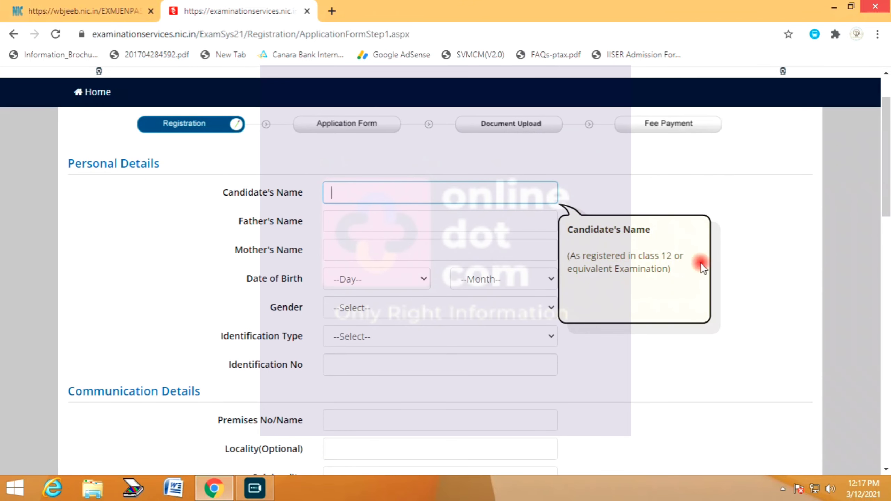
pyautogui.click(406, 225)
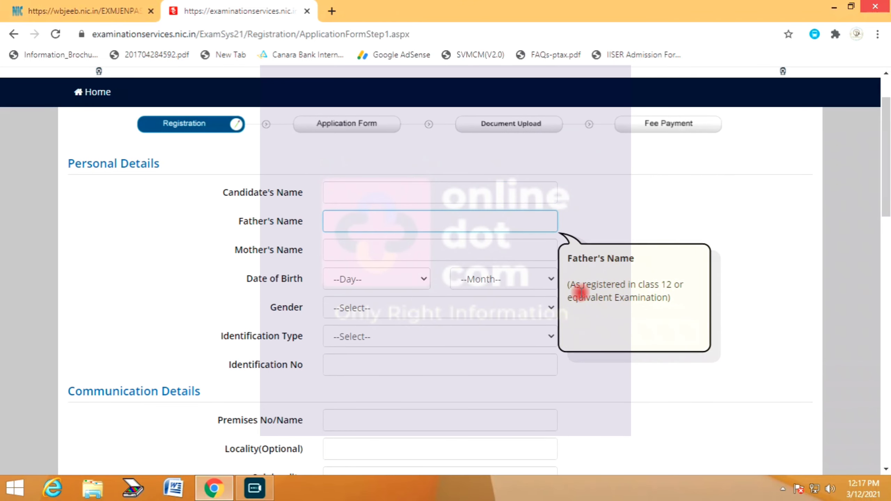
pyautogui.click(368, 250)
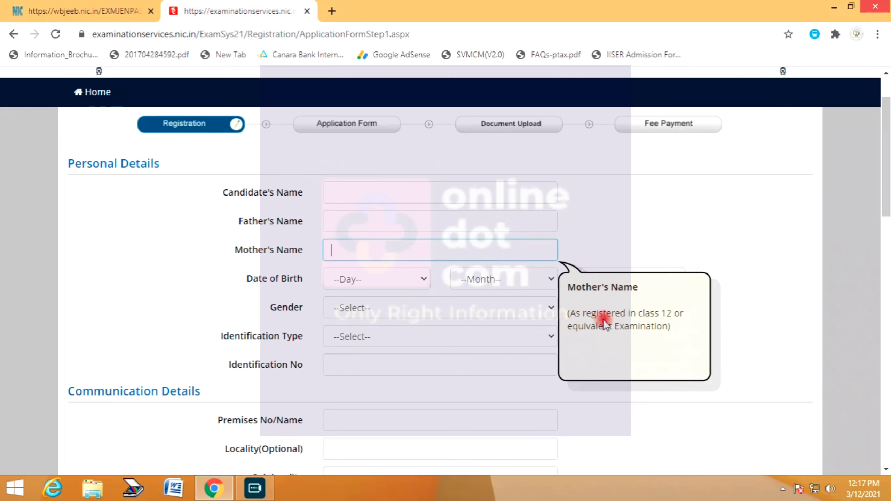
pyautogui.click(331, 284)
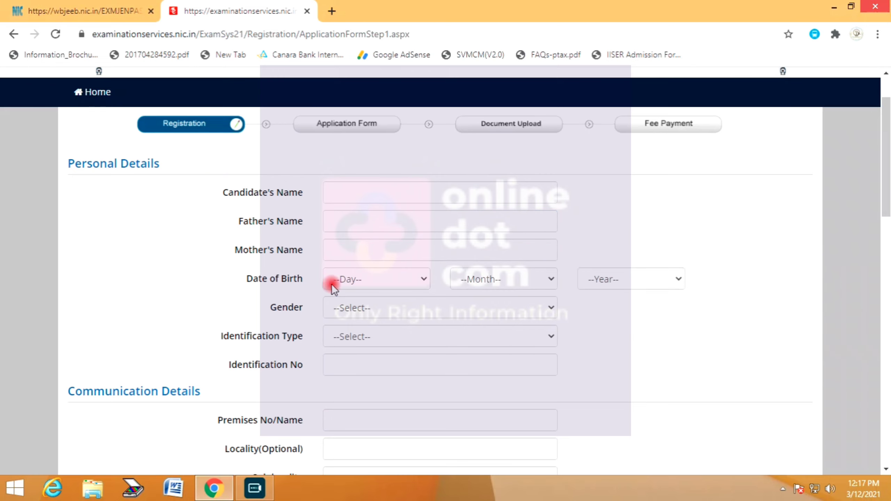
# - Set Gender to Male, correcting an accidental Female choice
pyautogui.click(376, 306)
pyautogui.click(365, 351)
pyautogui.click(370, 306)
pyautogui.click(345, 338)
# - Choose 'Any Other Valid Govt Identity with photograph' as ID type and enter the identity number
pyautogui.click(367, 335)
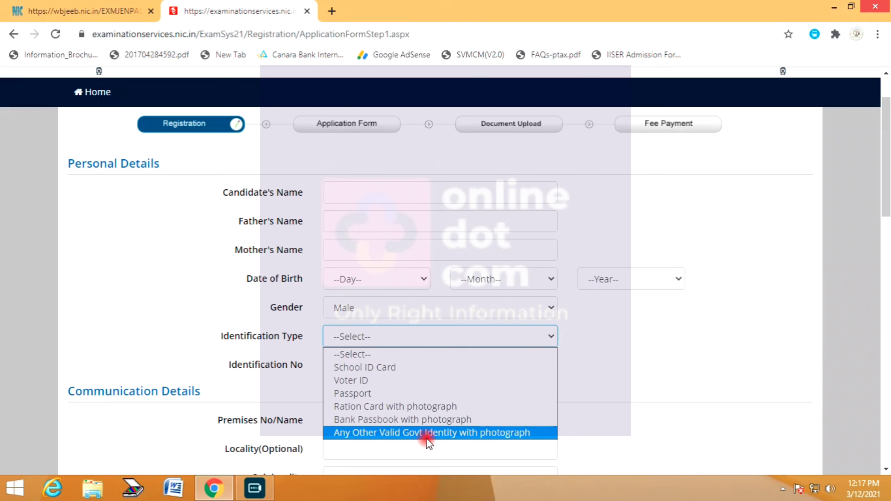
pyautogui.click(498, 435)
pyautogui.click(358, 361)
pyautogui.click(693, 367)
pyautogui.scroll(-2, 422, 353)
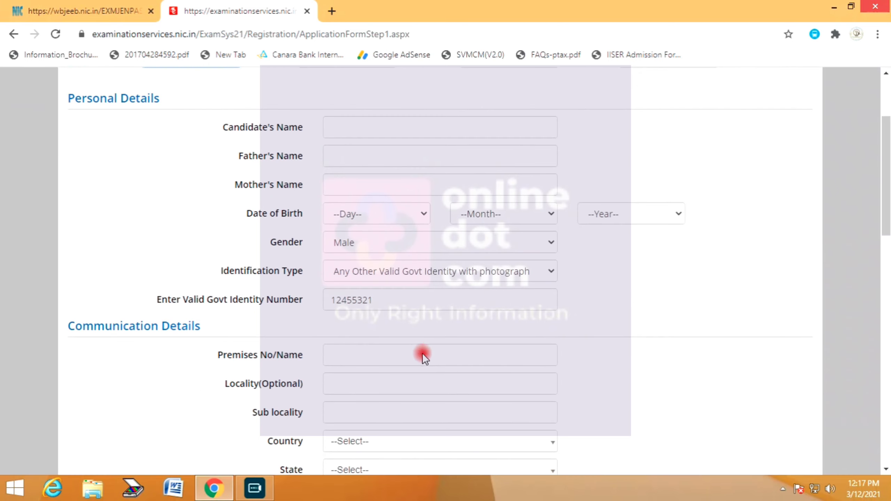
pyautogui.scroll(-2, 344, 302)
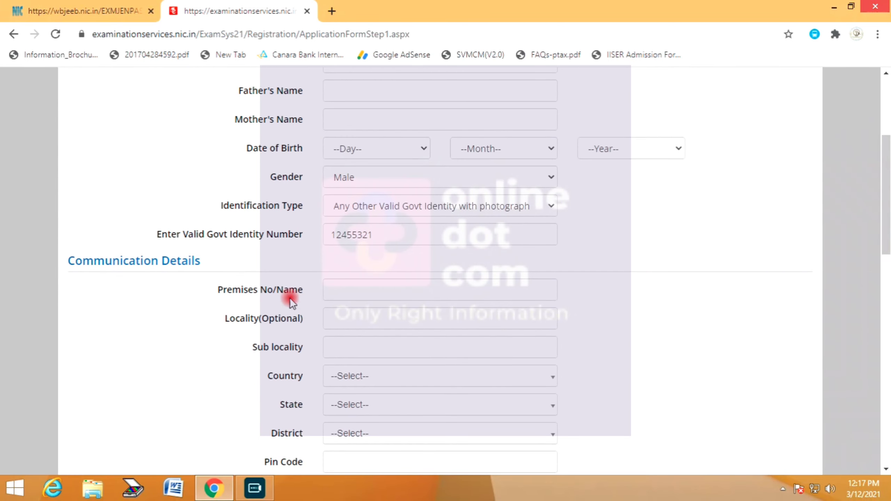
# - Enter the premises and locality of the communication address
pyautogui.click(366, 290)
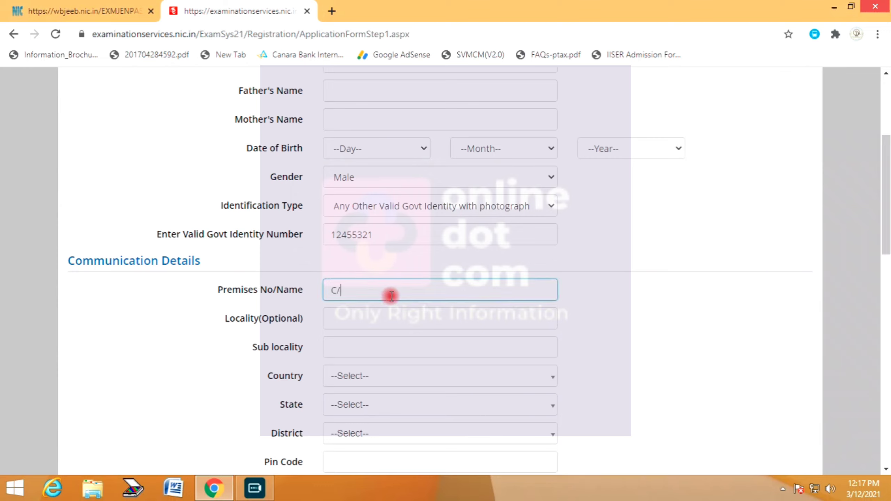
pyautogui.write('C/O - GOPAL DA')
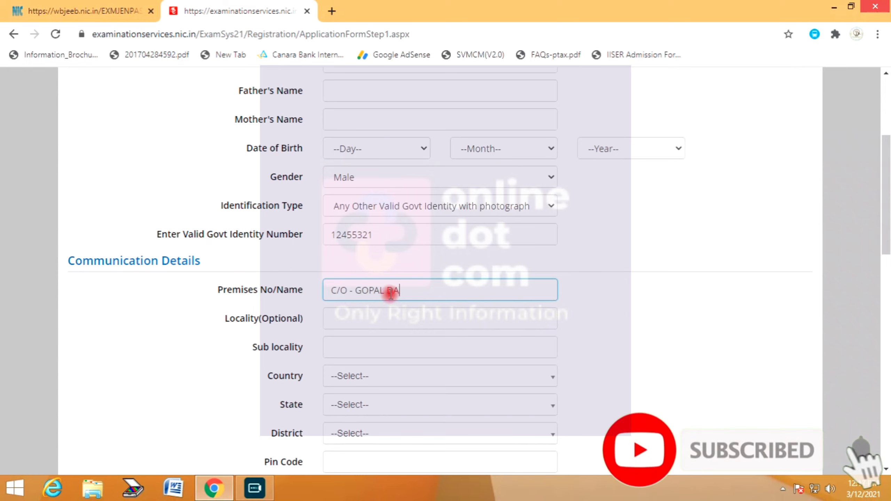
pyautogui.write('S')
pyautogui.scroll(-5, 439, 478)
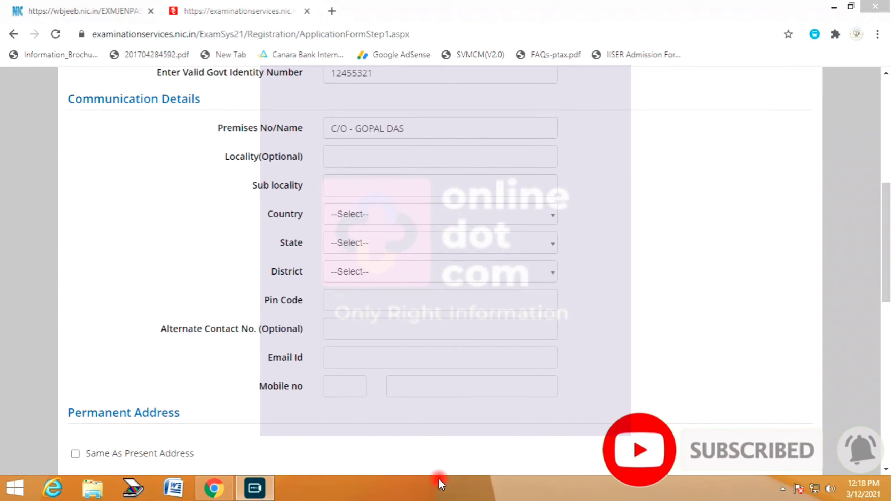
pyautogui.click(348, 156)
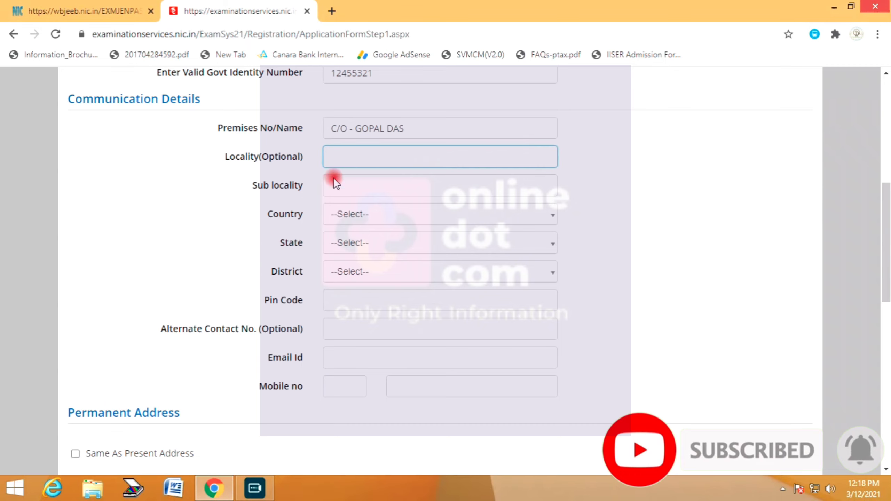
pyautogui.write('Vi')
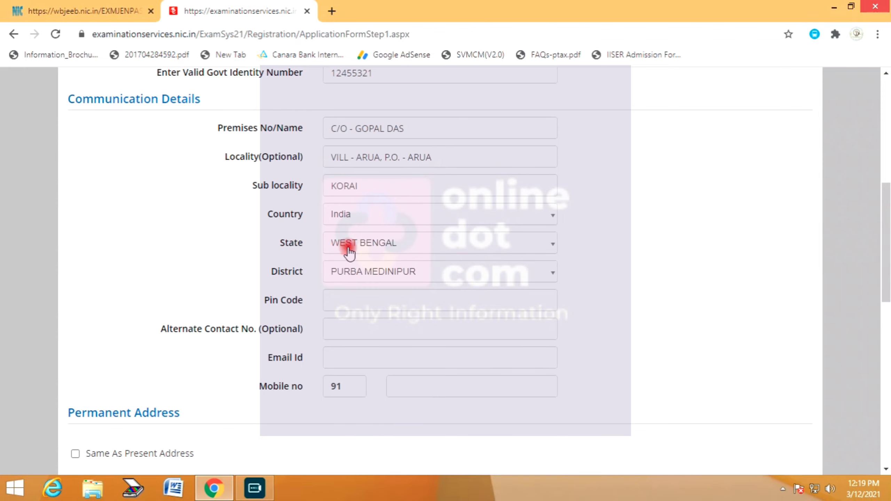
# - Set state WEST BENGAL and district PASCHIM MEDINIPUR, and enter the PIN code
pyautogui.click(347, 247)
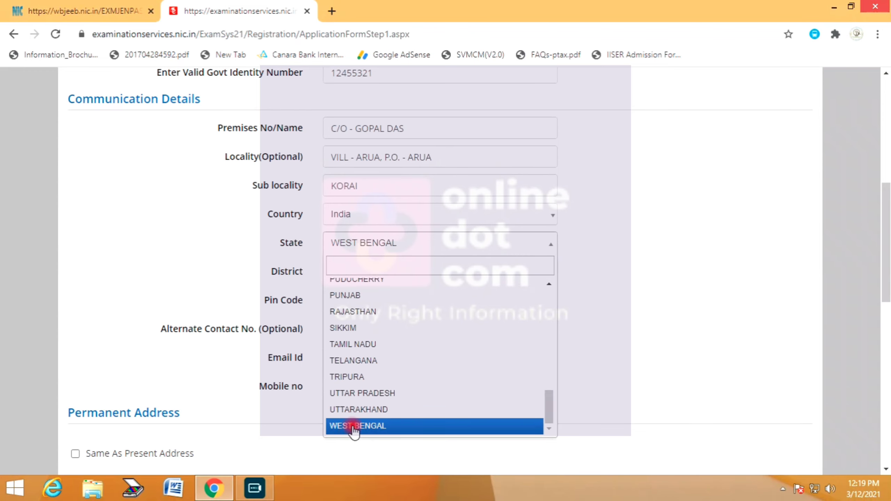
pyautogui.click(354, 426)
pyautogui.doubleClick(368, 247)
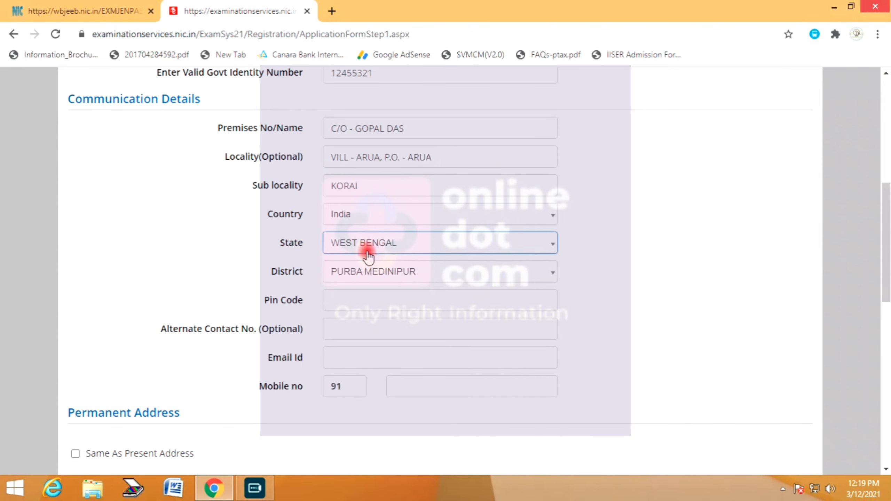
pyautogui.click(353, 276)
pyautogui.scroll(-5, 375, 451)
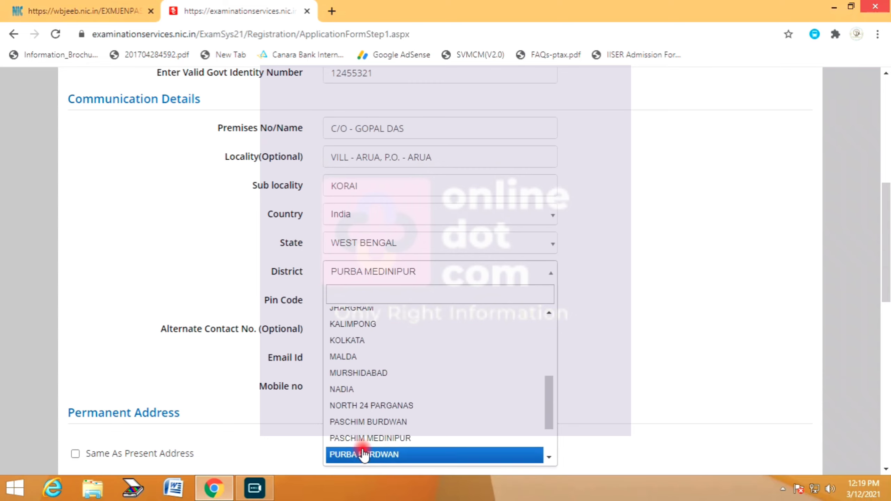
pyautogui.click(349, 437)
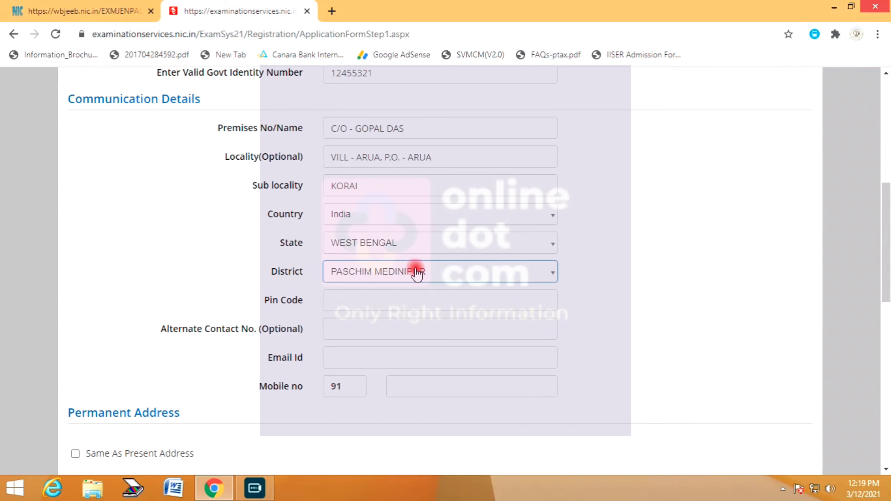
pyautogui.click(414, 302)
pyautogui.write('721445')
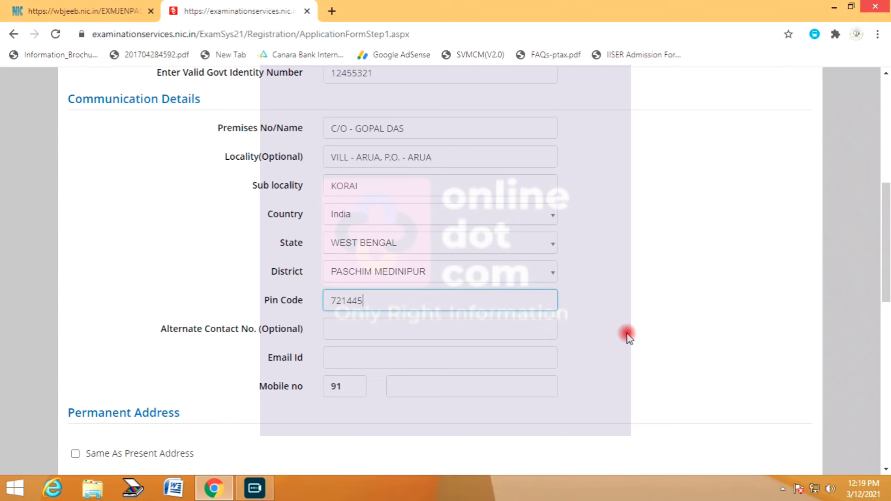
# - Fill in the candidate's e-mail address
pyautogui.click(368, 357)
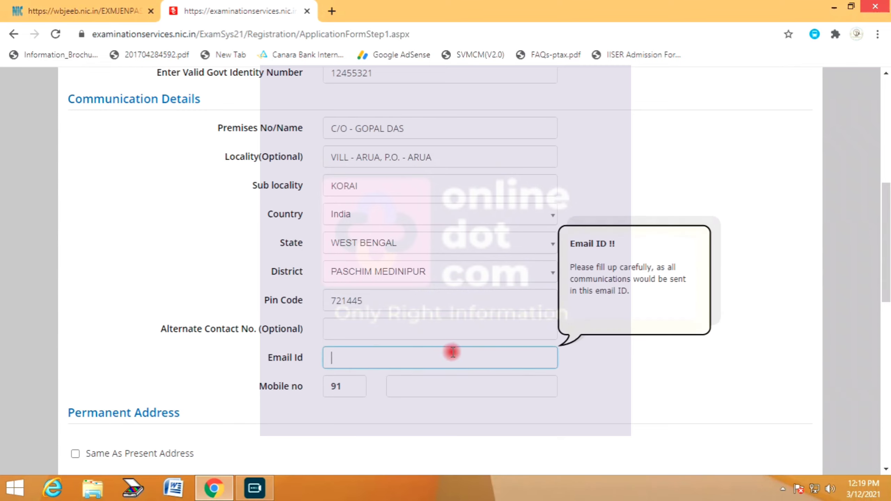
pyautogui.scroll(-1, 452, 351)
pyautogui.click(406, 321)
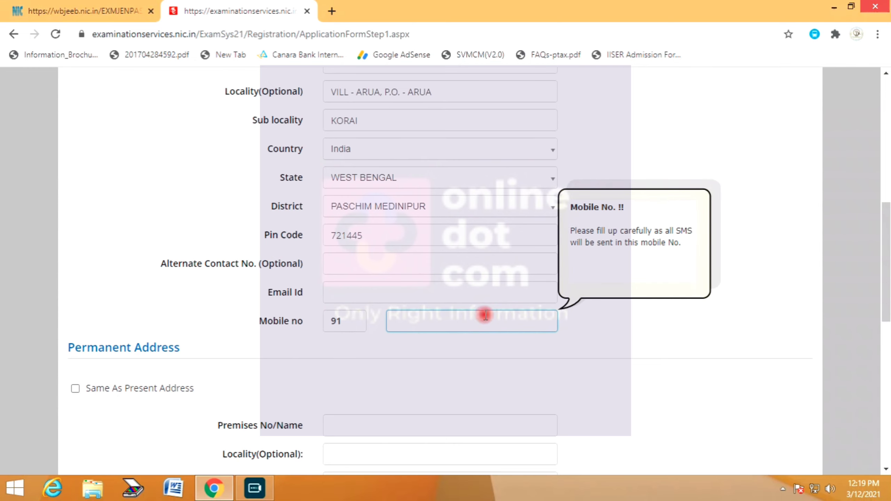
pyautogui.scroll(-1, 485, 315)
pyautogui.click(355, 230)
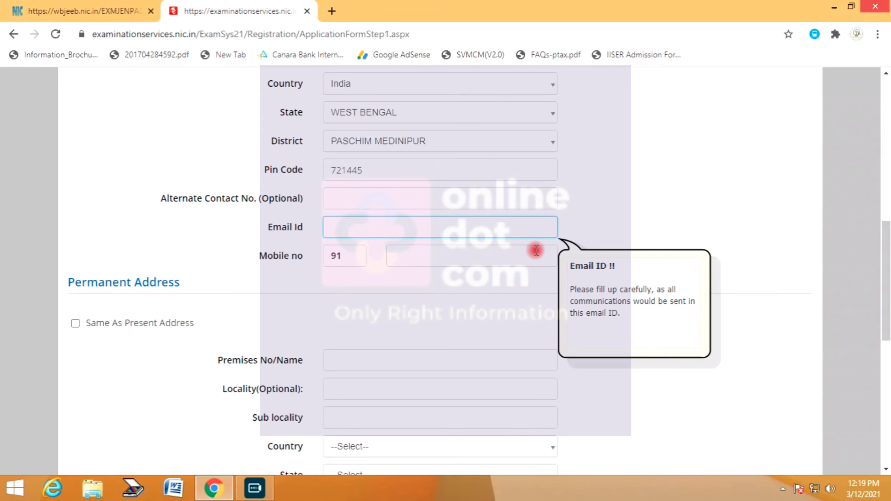
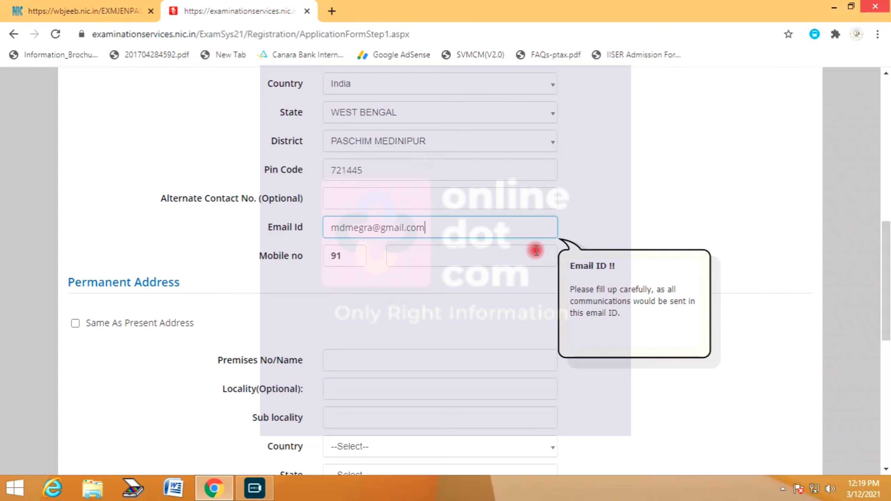
# - Start entering the mobile number after the 91 code
pyautogui.click(537, 250)
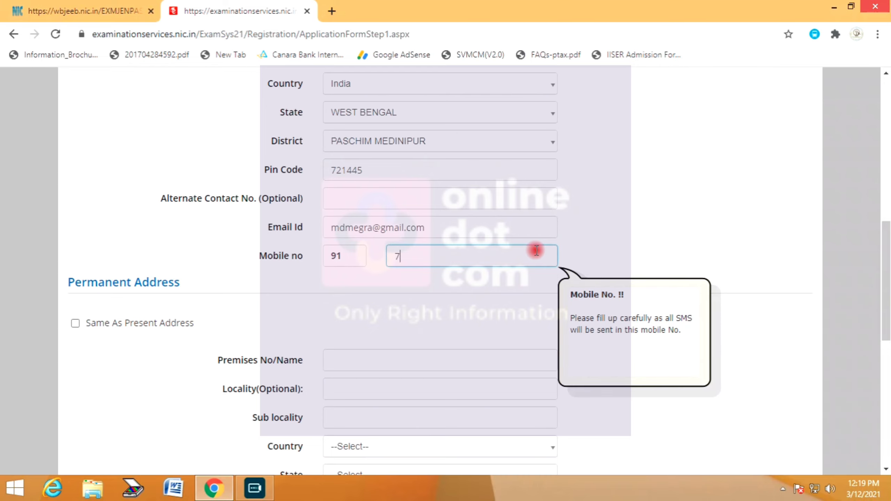
pyautogui.write('7')
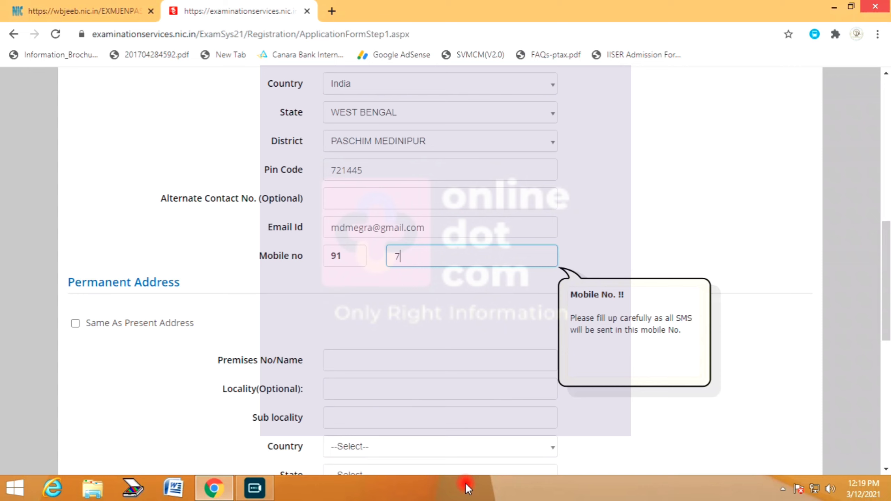
pyautogui.click(465, 483)
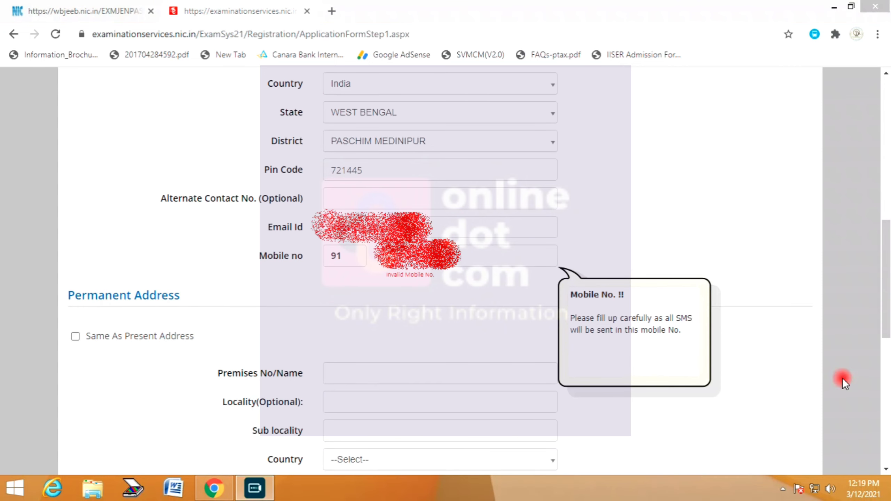
pyautogui.click(423, 263)
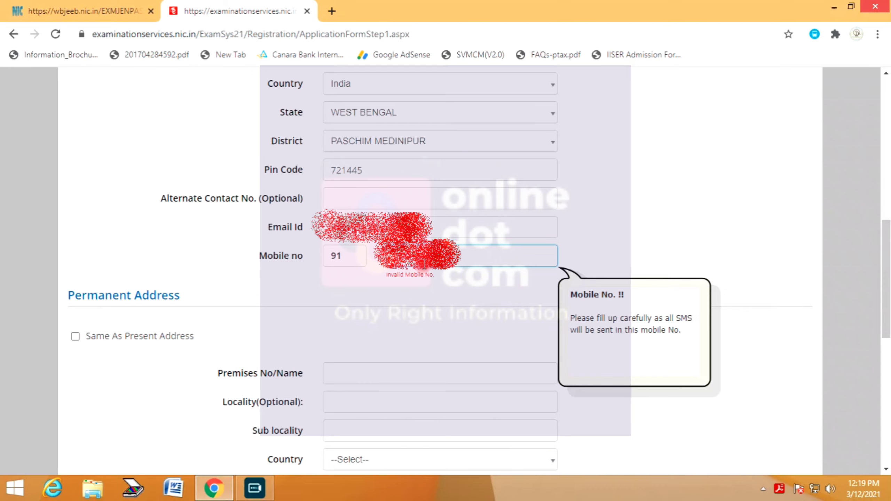
# - Make permanent address same as present, then enter and confirm the account password
pyautogui.click(75, 337)
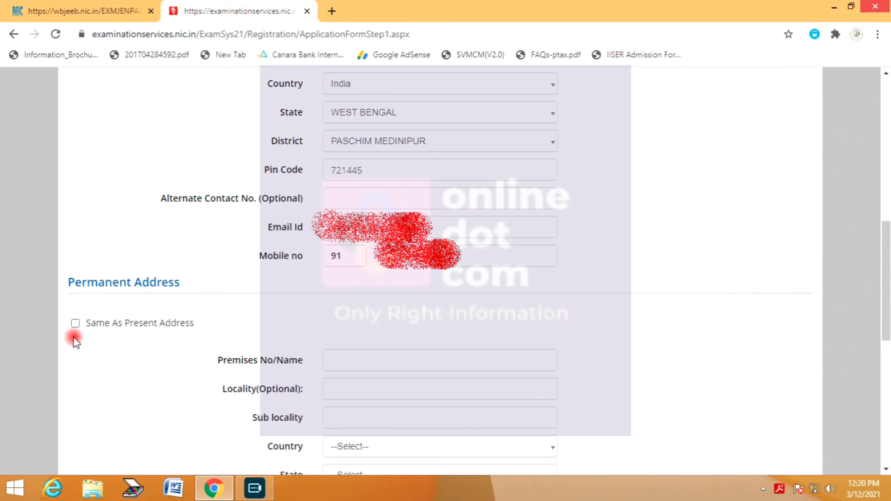
pyautogui.click(76, 323)
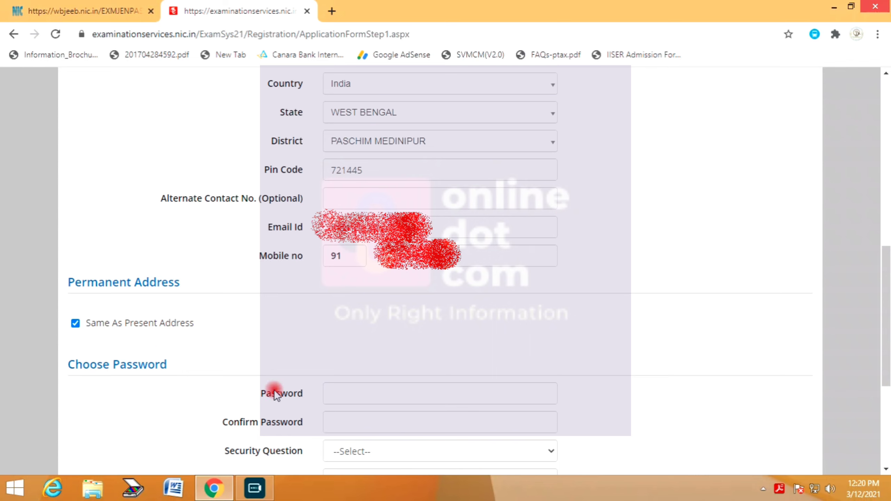
pyautogui.click(364, 393)
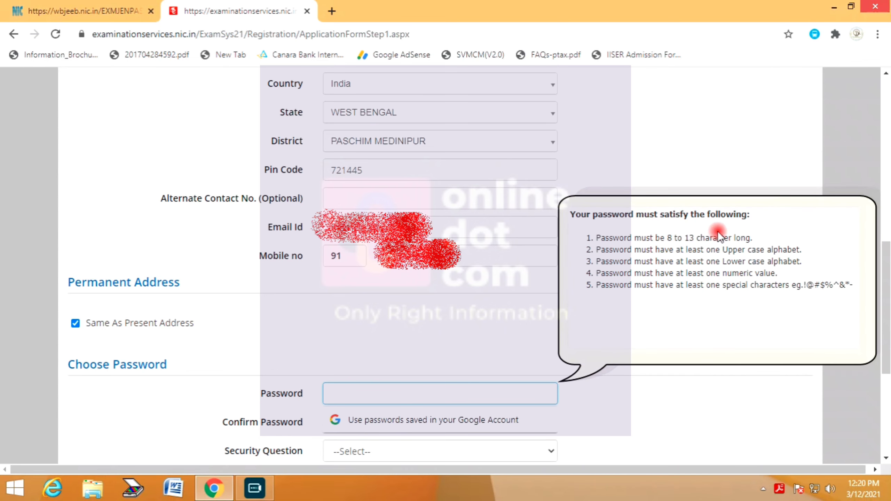
pyautogui.click(717, 259)
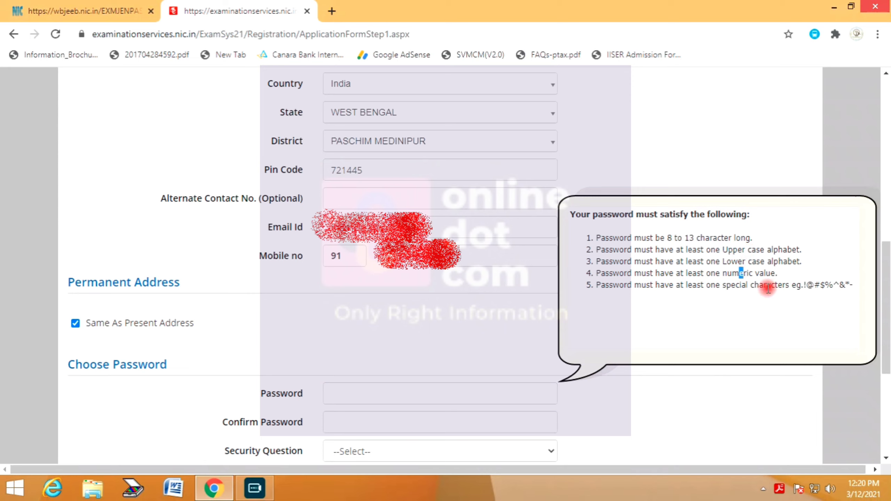
pyautogui.moveTo(782, 285); pyautogui.dragTo(848, 286)
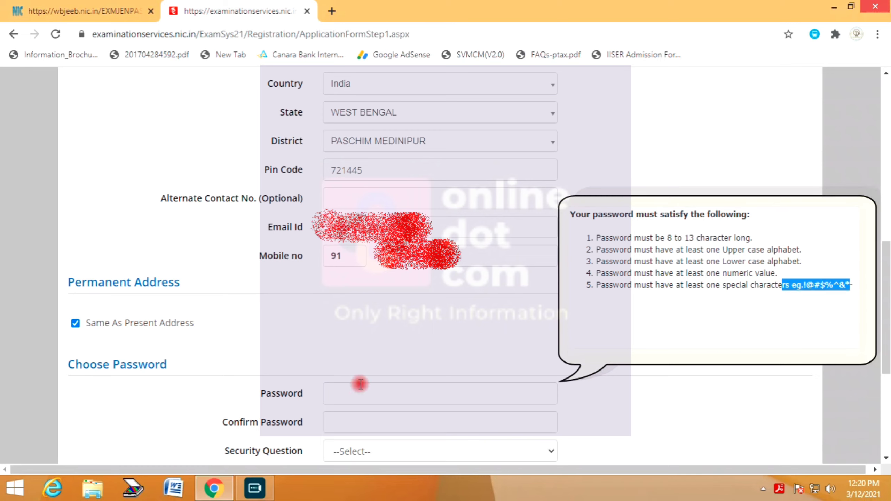
pyautogui.click(336, 392)
pyautogui.write('••••••••')
pyautogui.click(627, 423)
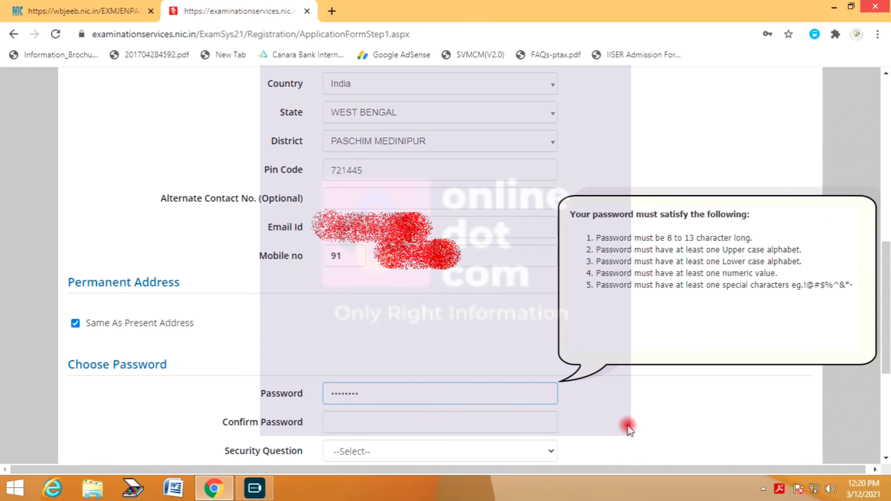
pyautogui.click(369, 425)
pyautogui.write('••••••••')
pyautogui.click(674, 422)
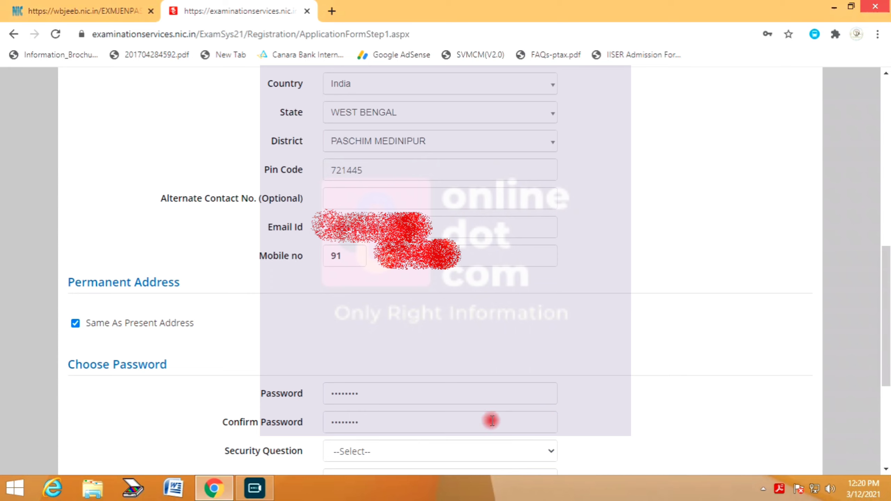
# - Choose 'Which is your favourite book ?' as security question and type its answer
pyautogui.click(365, 453)
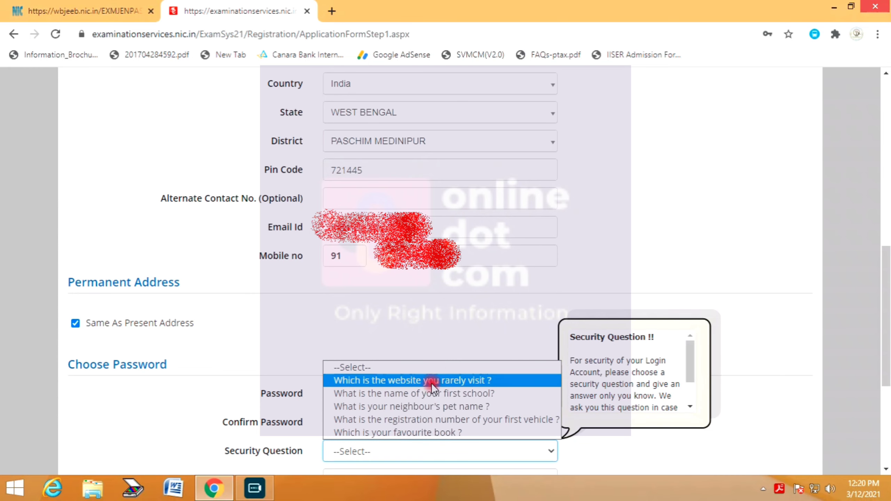
pyautogui.click(430, 433)
pyautogui.click(349, 470)
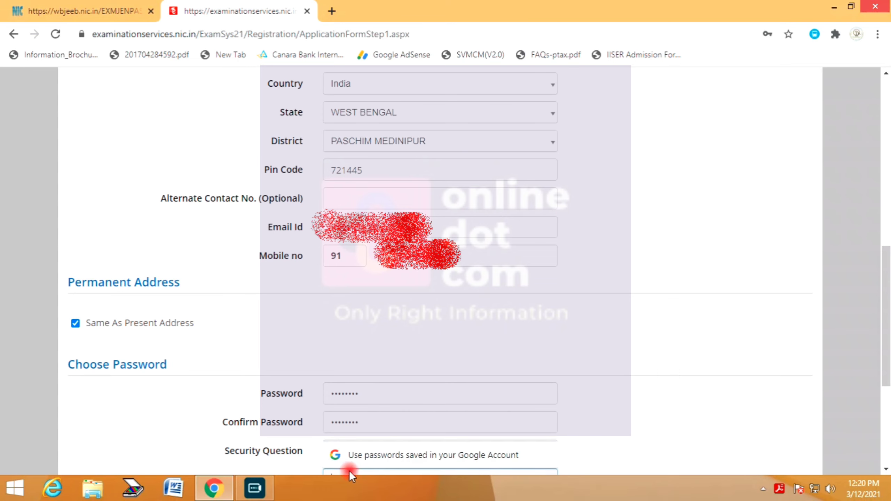
pyautogui.write('abcd')
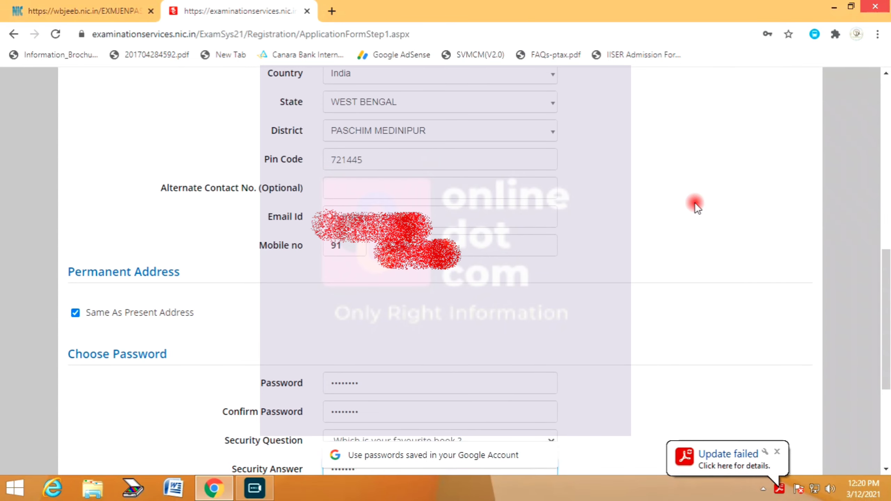
pyautogui.scroll(2, 695, 202)
pyautogui.scroll(-2, 618, 366)
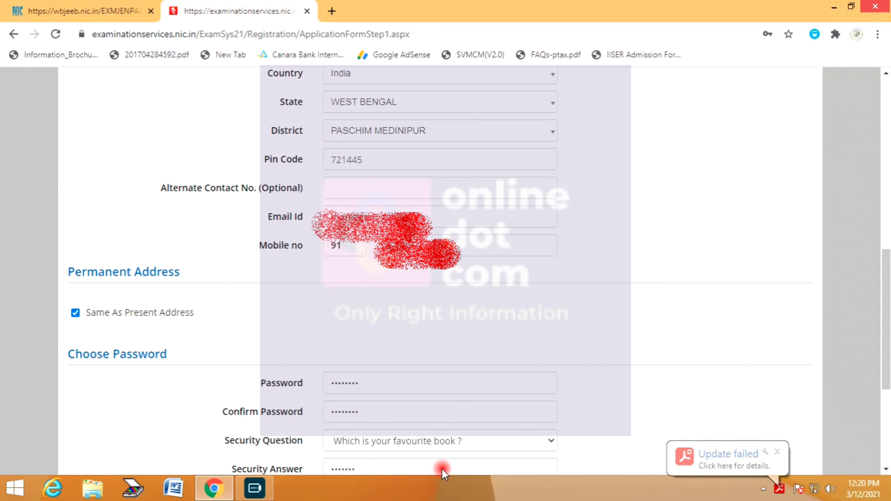
pyautogui.scroll(-6, 378, 273)
pyautogui.click(361, 312)
# - Enter the security pin shown in the image and submit the form for review
pyautogui.write('B')
pyautogui.press('BackSpace')
pyautogui.write('B')
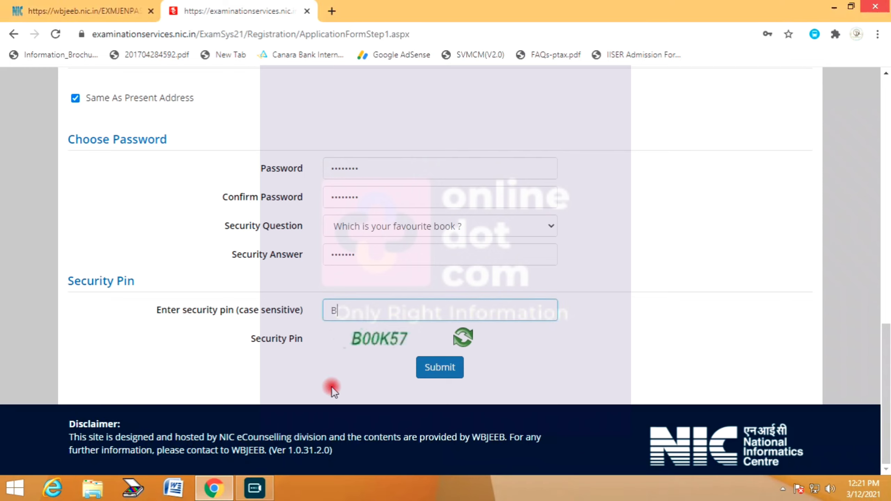
pyautogui.write('00K')
pyautogui.press('BackSpace')
pyautogui.write('K57')
pyautogui.click(423, 367)
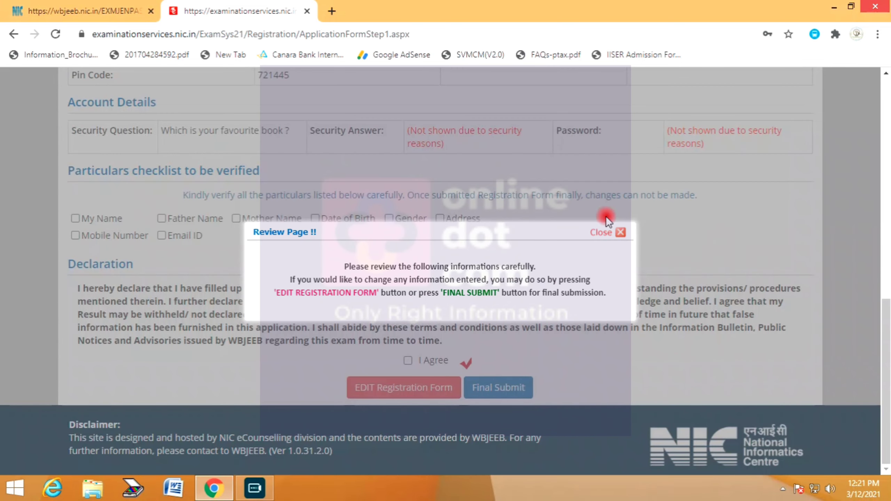
# - Dismiss the review notice, verify Father Name, Gender and Address, agree, and confirm Final Submit
pyautogui.click(597, 235)
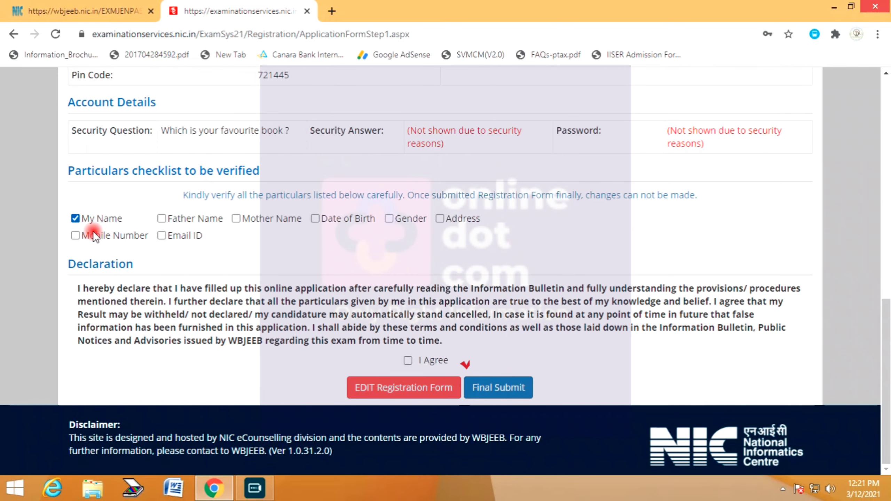
pyautogui.click(220, 219)
pyautogui.click(400, 219)
pyautogui.click(448, 221)
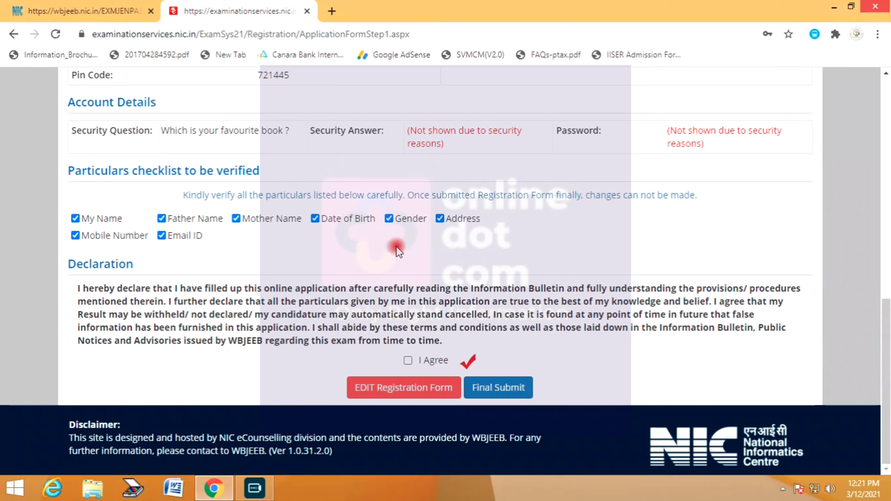
pyautogui.click(408, 360)
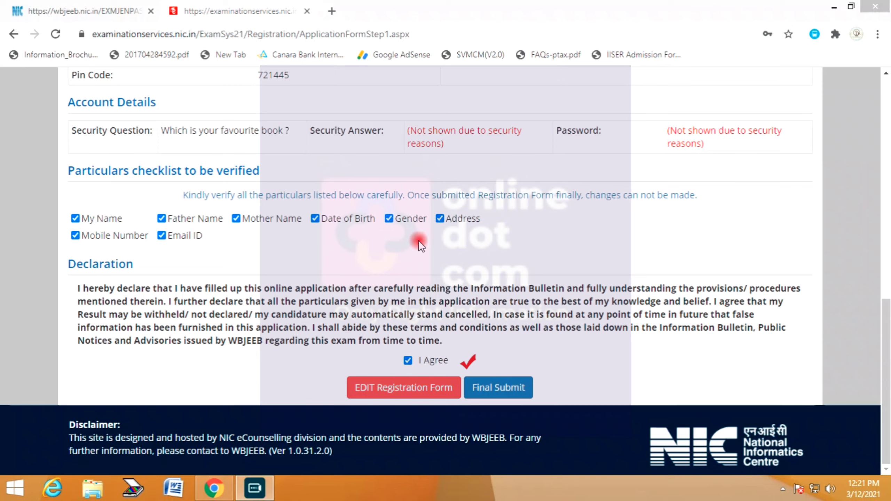
pyautogui.click(497, 388)
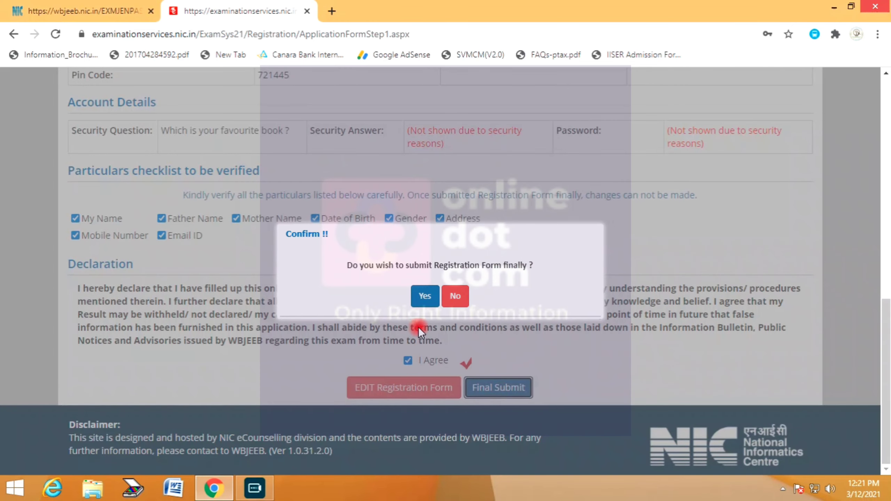
pyautogui.click(425, 297)
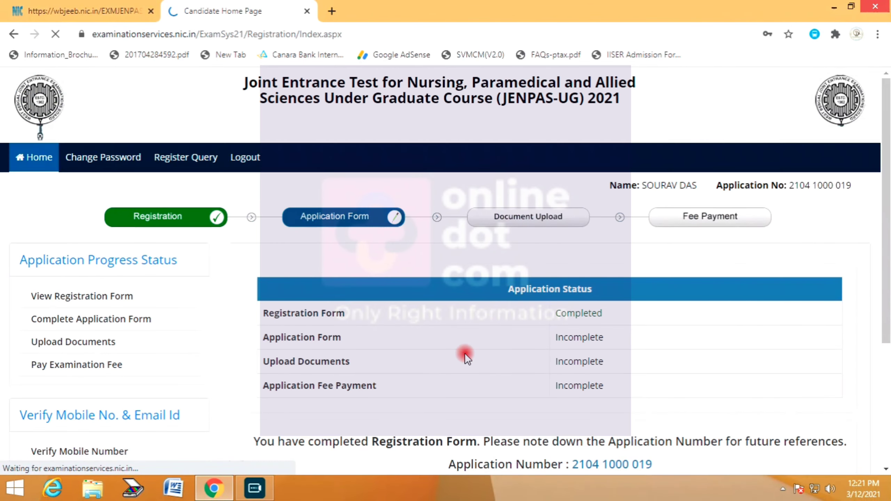
# - Open the Application Form from the Candidate Home Page via Complete Application Form
pyautogui.scroll(-2, 642, 310)
pyautogui.moveTo(655, 279); pyautogui.dragTo(569, 281)
pyautogui.click(696, 330)
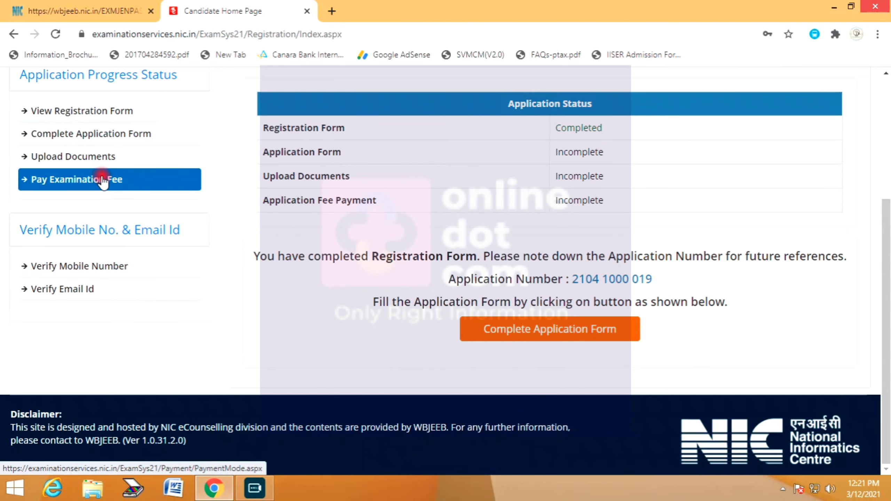
pyautogui.click(554, 330)
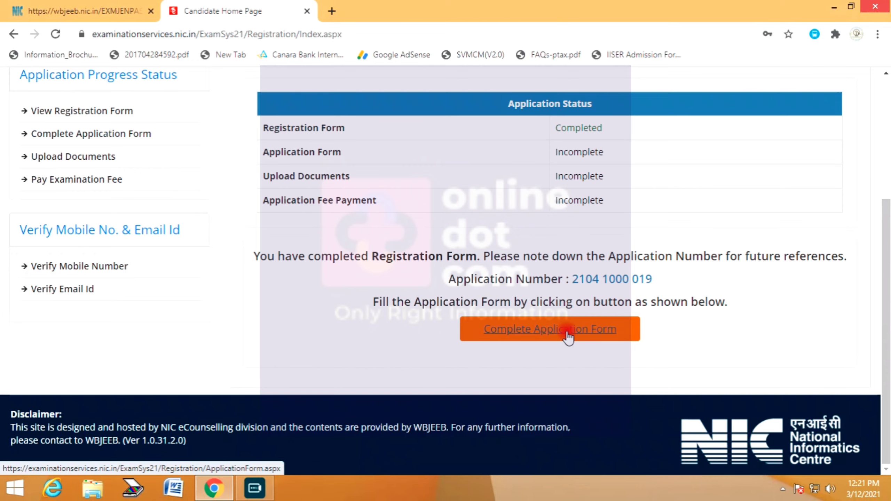
pyautogui.scroll(-5, 424, 392)
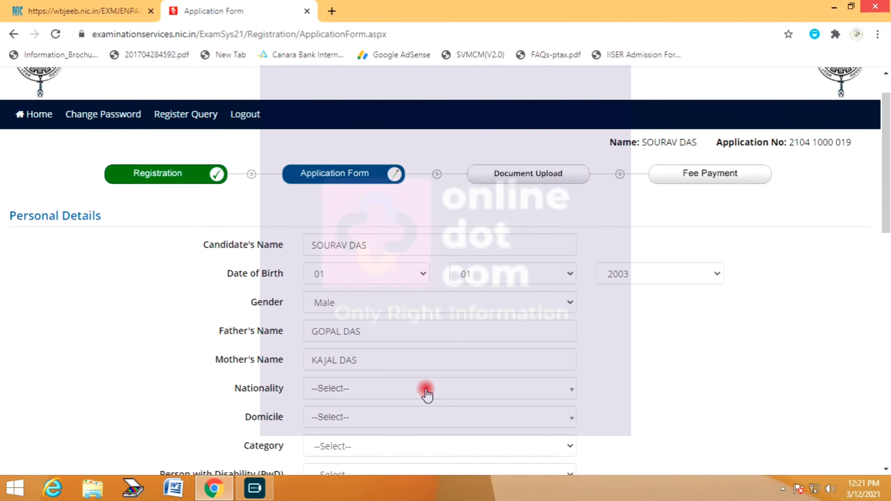
# - Set Nationality to Indian, Domicile to WEST BENGAL and Category to EWS
pyautogui.click(341, 236)
pyautogui.click(351, 296)
pyautogui.click(355, 273)
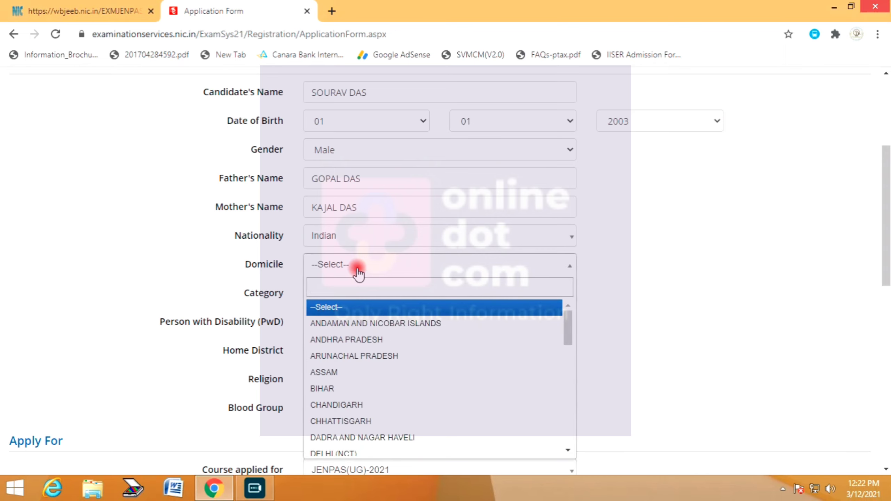
pyautogui.write('WES')
pyautogui.click(368, 307)
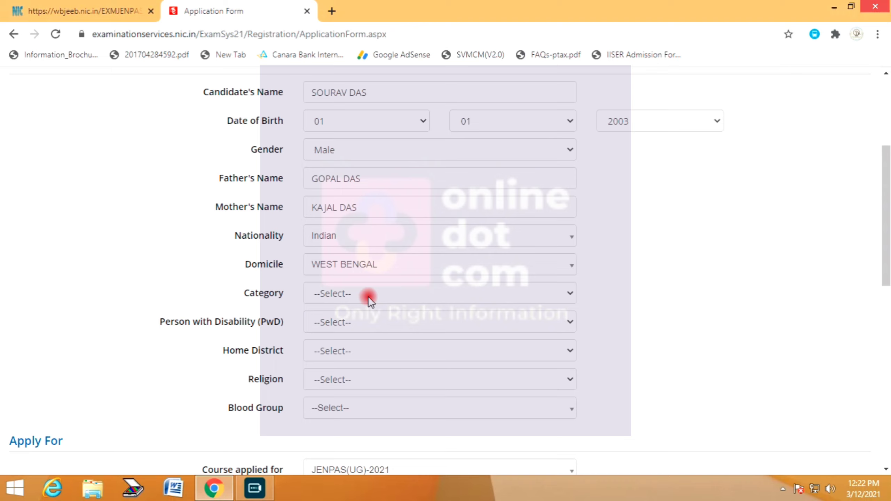
pyautogui.click(349, 295)
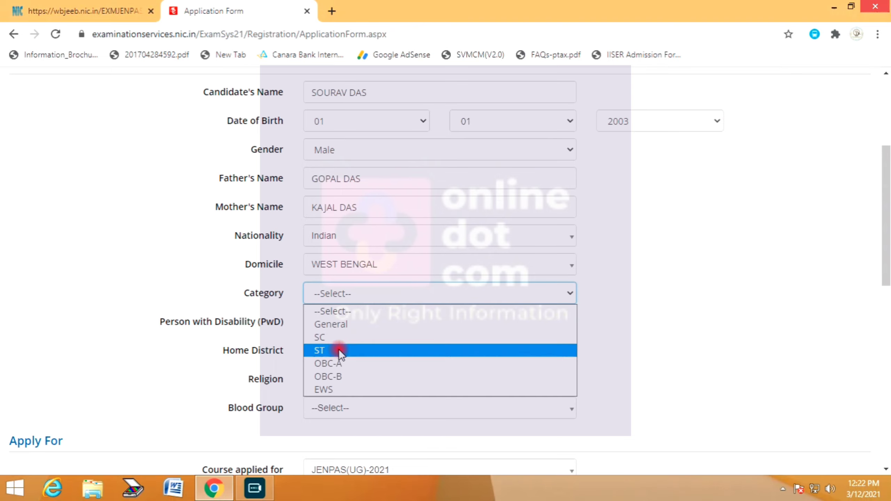
pyautogui.click(333, 386)
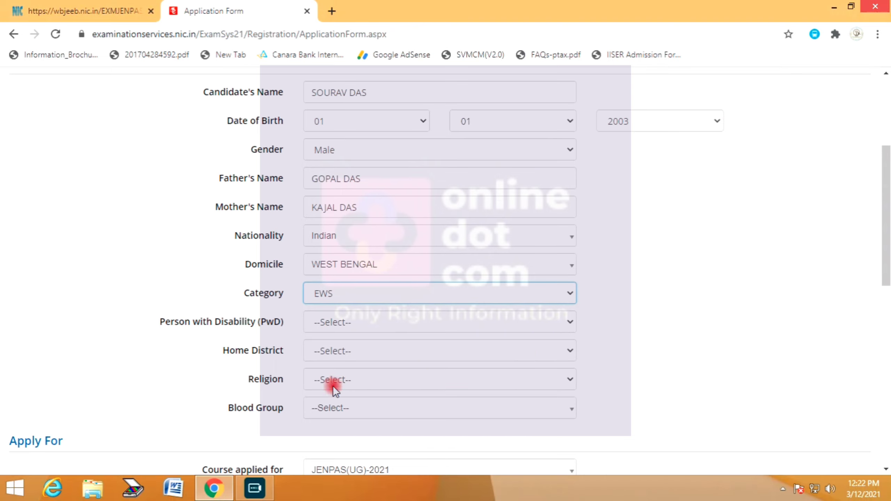
pyautogui.click(333, 293)
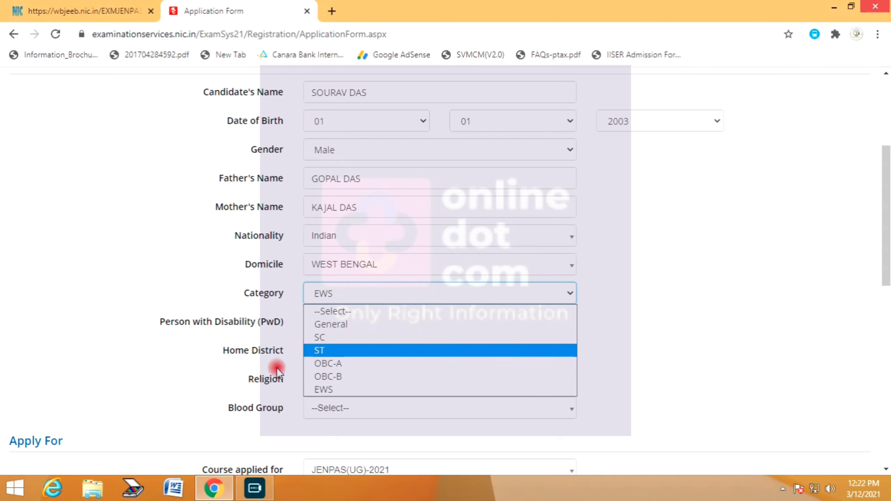
pyautogui.click(321, 392)
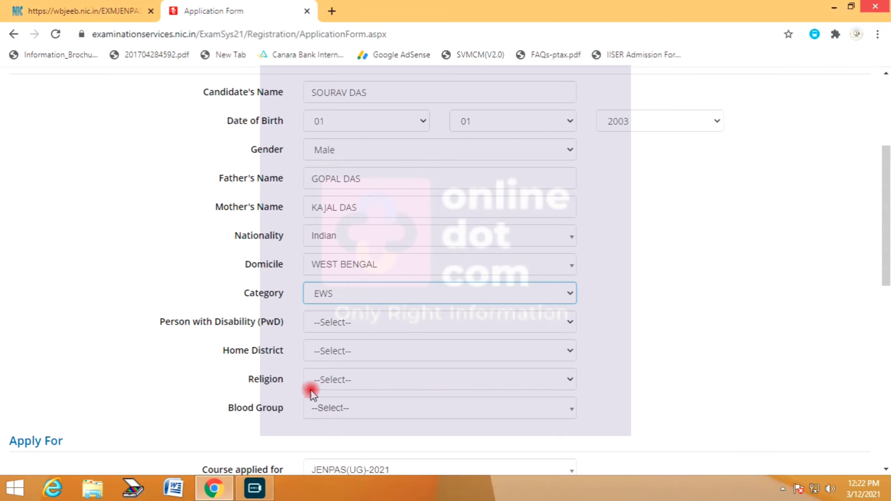
pyautogui.click(347, 296)
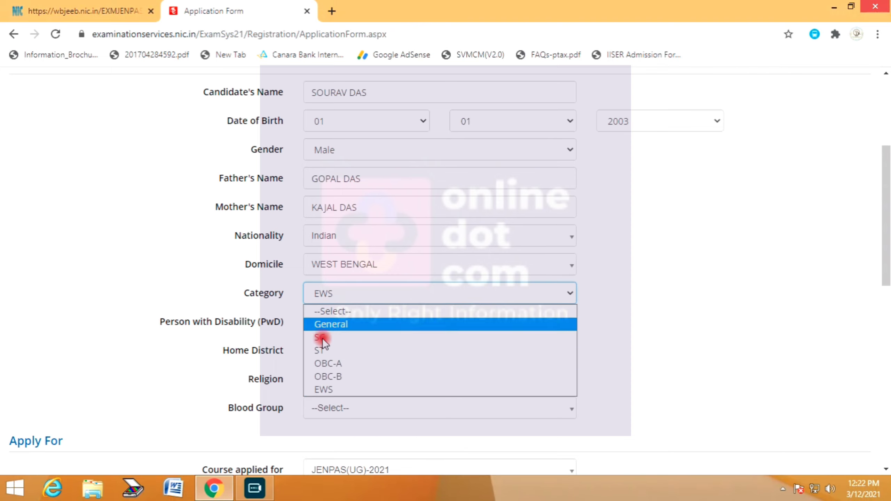
pyautogui.click(324, 393)
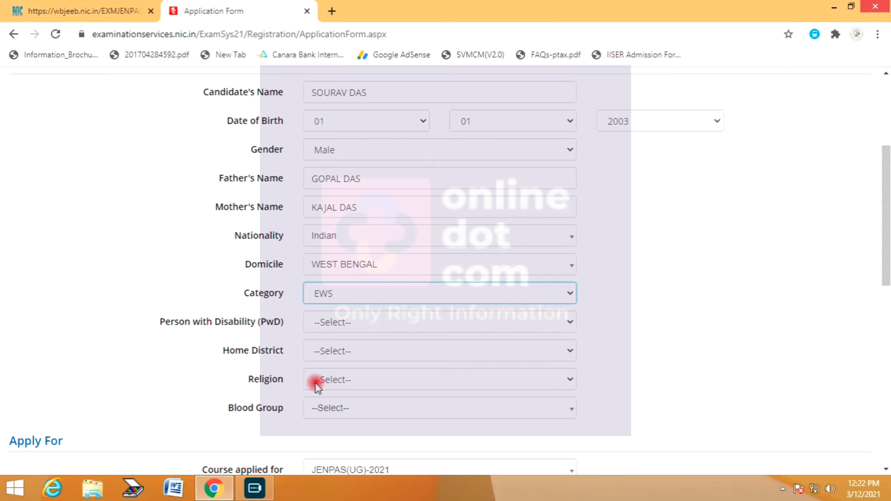
# - Set PwD to No, Home District PASCHIM MEDINIPUR, Religion Hindu and Blood Group A+
pyautogui.click(342, 321)
pyautogui.click(326, 366)
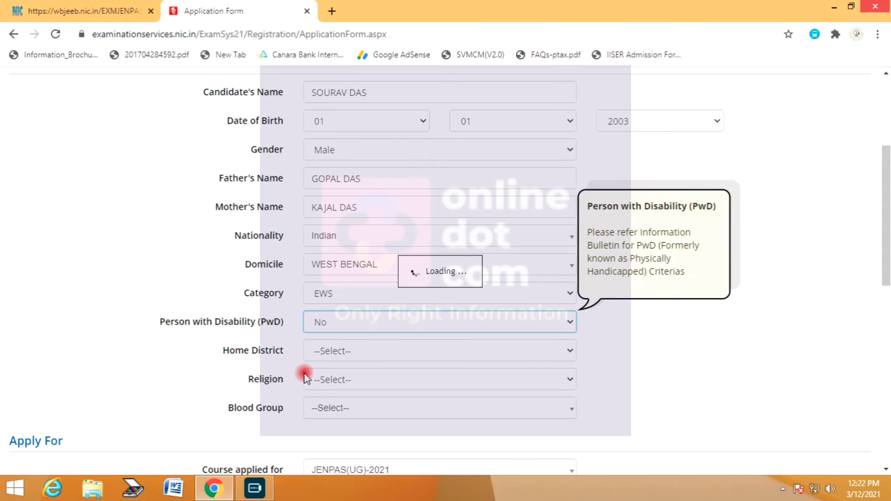
pyautogui.click(385, 348)
pyautogui.scroll(-2, 398, 267)
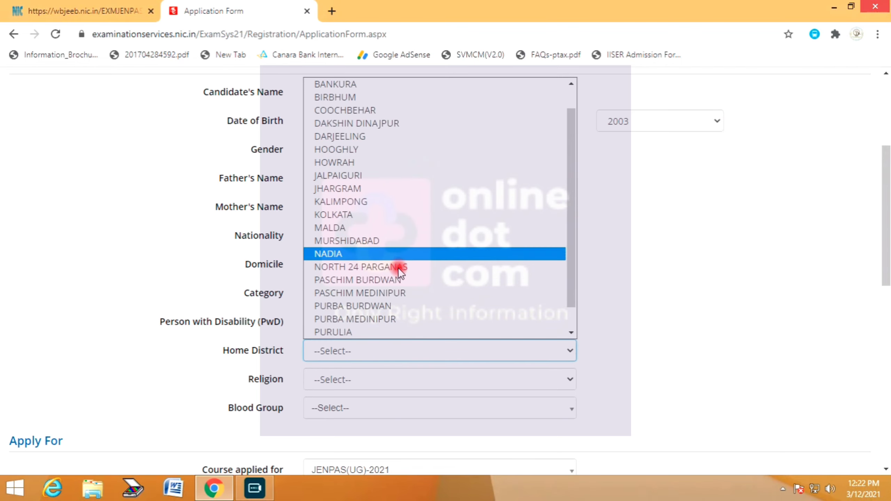
pyautogui.click(377, 267)
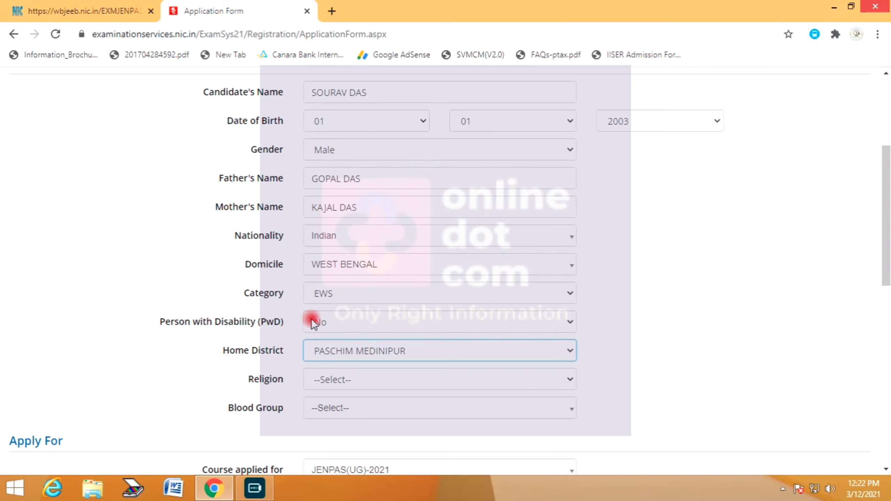
pyautogui.click(335, 382)
pyautogui.click(345, 295)
pyautogui.click(341, 410)
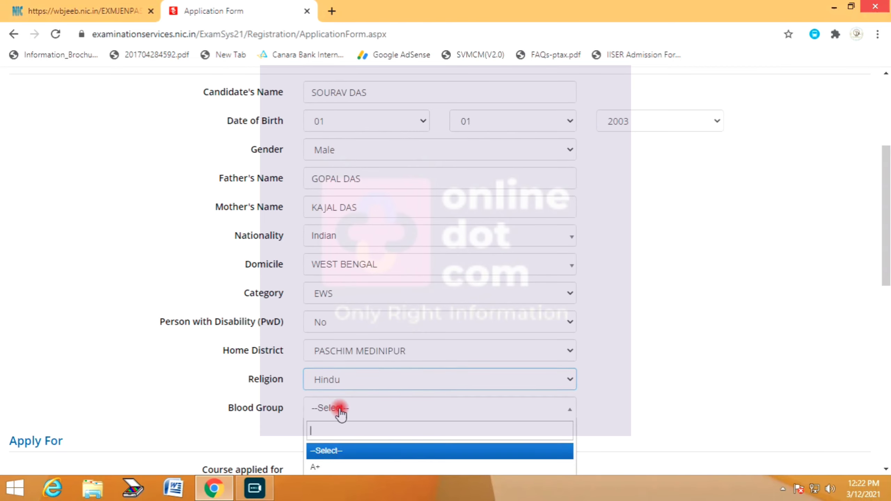
pyautogui.scroll(-2, 674, 330)
pyautogui.click(352, 343)
pyautogui.click(333, 401)
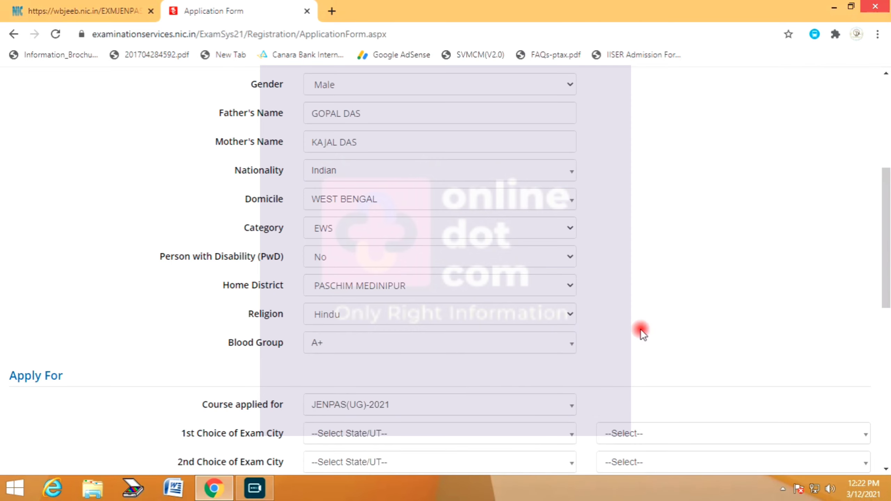
pyautogui.scroll(-6, 722, 300)
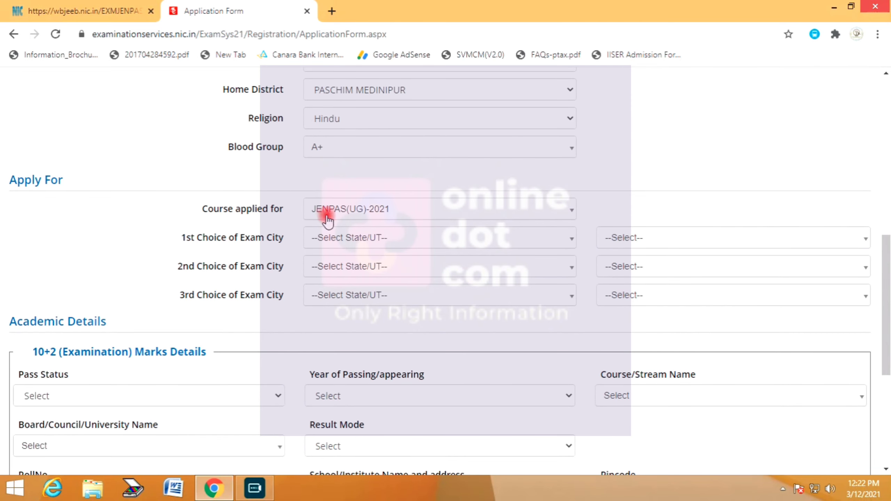
# - Set WEST BENGAL for all three exam-city choices and pick the first city
pyautogui.click(359, 240)
pyautogui.click(347, 298)
pyautogui.click(354, 270)
pyautogui.click(349, 325)
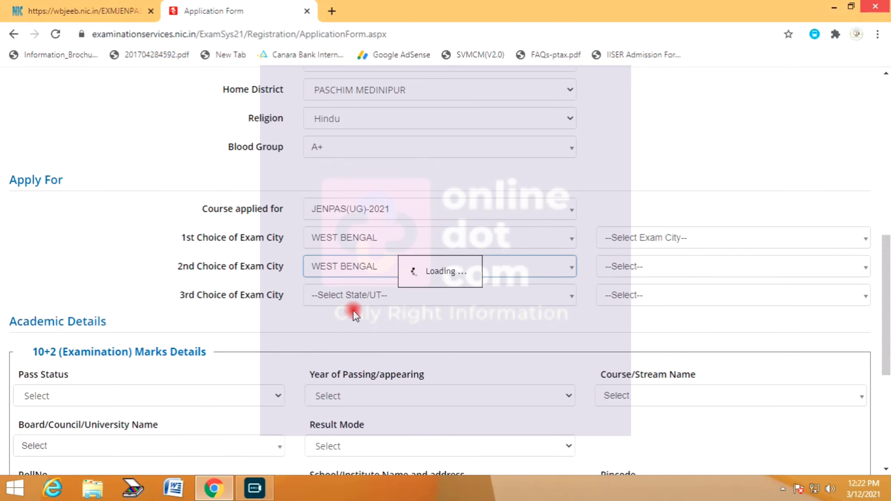
pyautogui.click(353, 297)
pyautogui.click(346, 353)
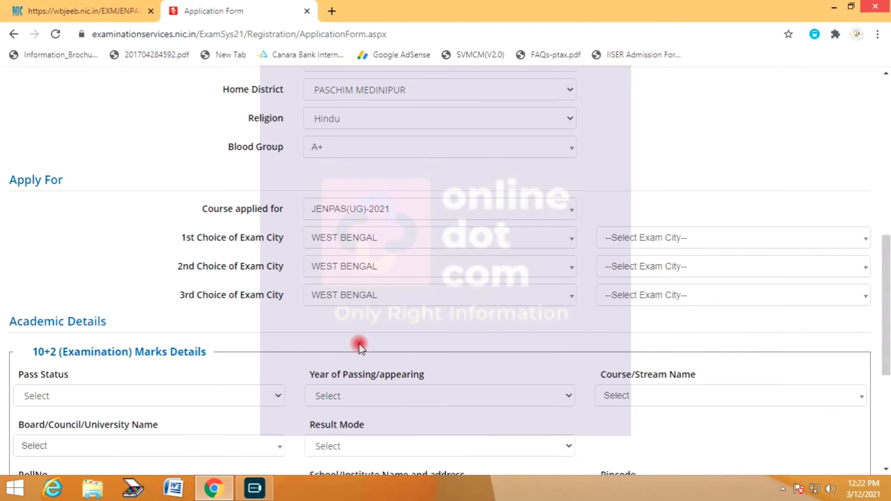
pyautogui.click(629, 238)
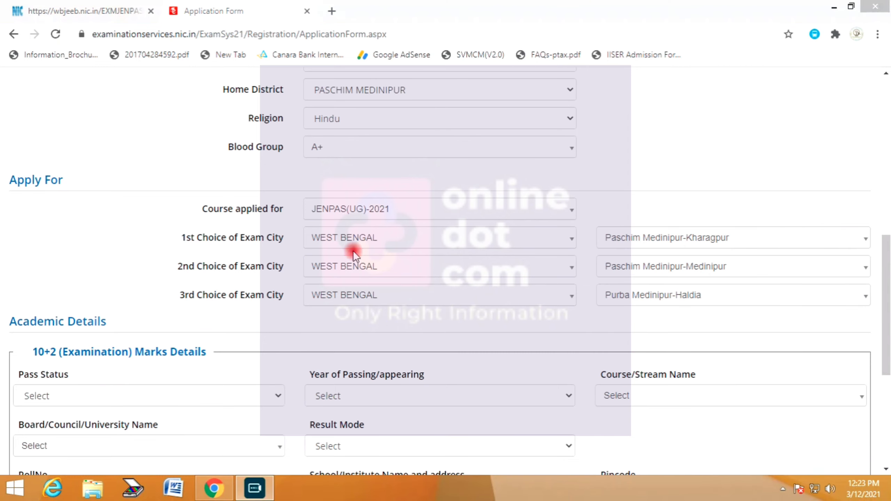
pyautogui.click(674, 308)
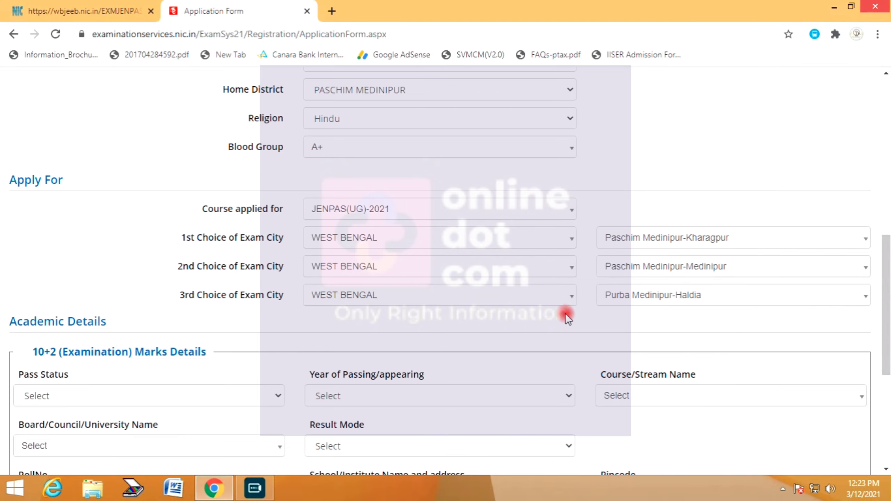
# - Set 10+2 pass status to Appearing, course 10+2 (Examination), and board WBCHSE
pyautogui.scroll(-2, 193, 301)
pyautogui.click(74, 328)
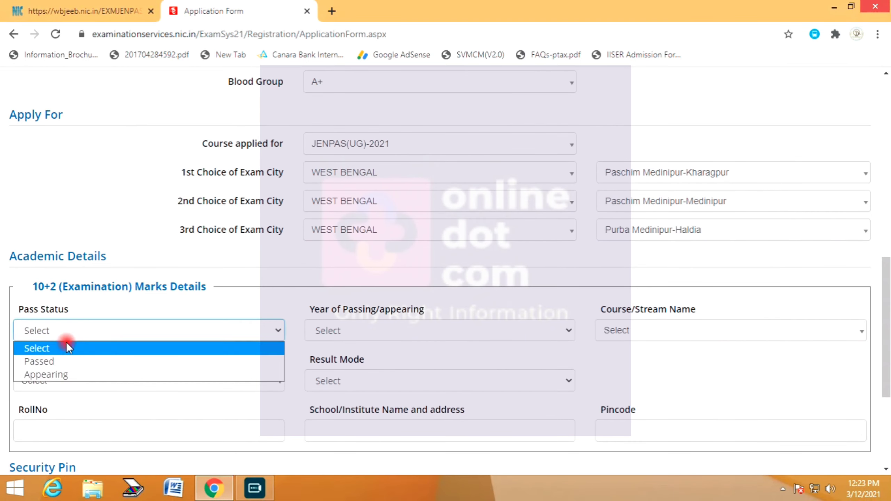
pyautogui.click(54, 375)
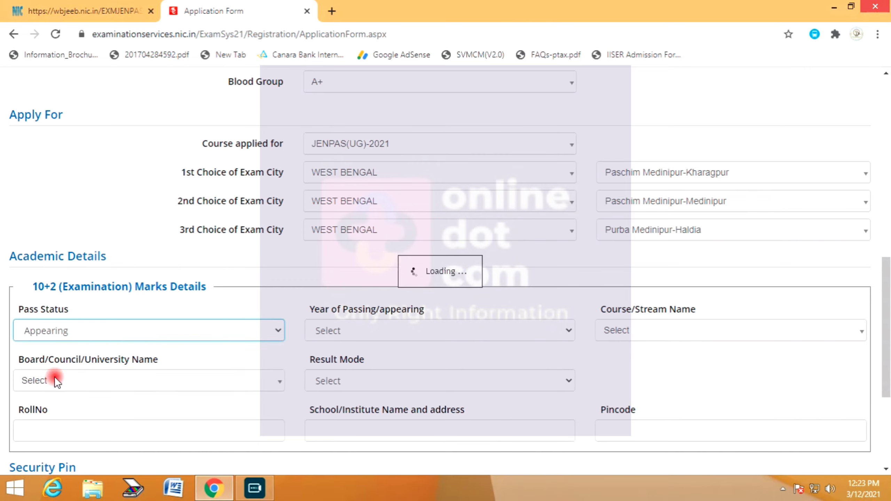
pyautogui.click(647, 334)
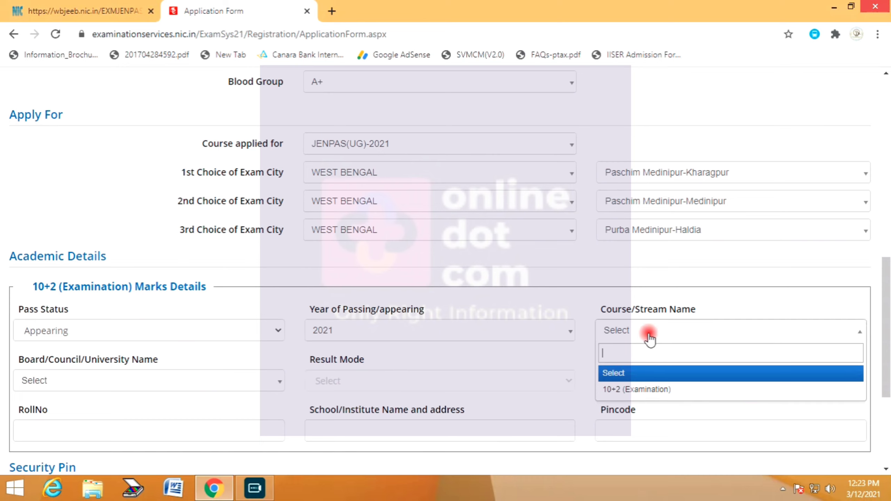
pyautogui.click(637, 388)
pyautogui.scroll(-2, 295, 347)
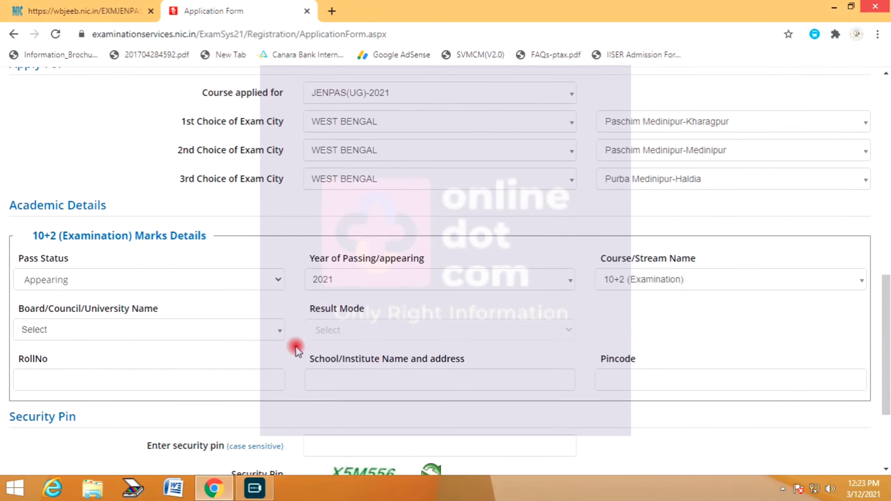
pyautogui.click(120, 316)
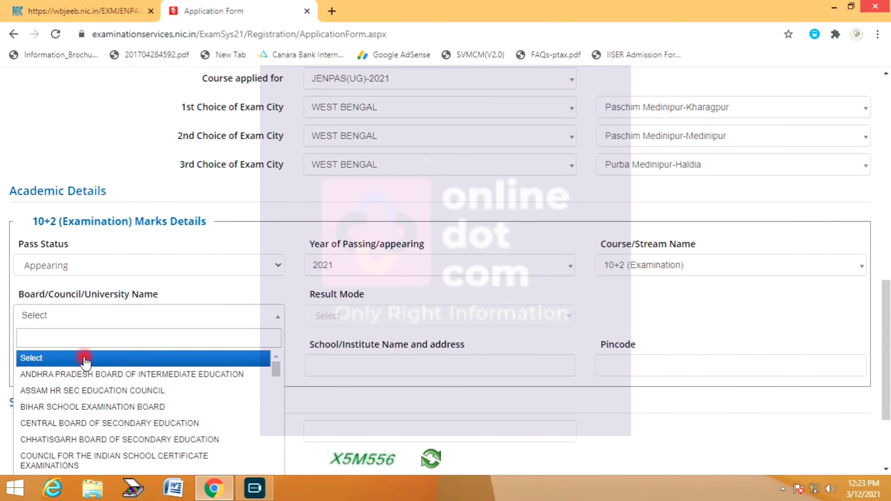
pyautogui.write('w')
pyautogui.click(95, 353)
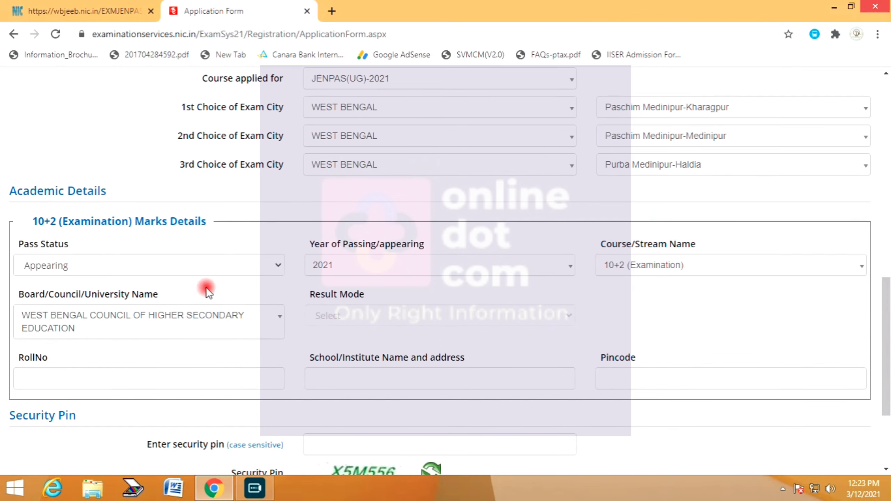
# - After briefly trying Passed, restore Appearing status and the 10+2 (Examination) course
pyautogui.click(103, 268)
pyautogui.click(60, 297)
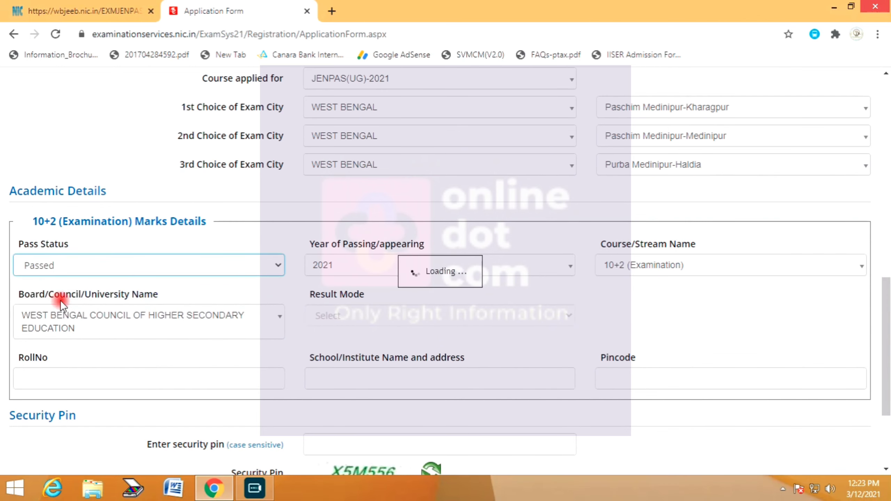
pyautogui.click(335, 329)
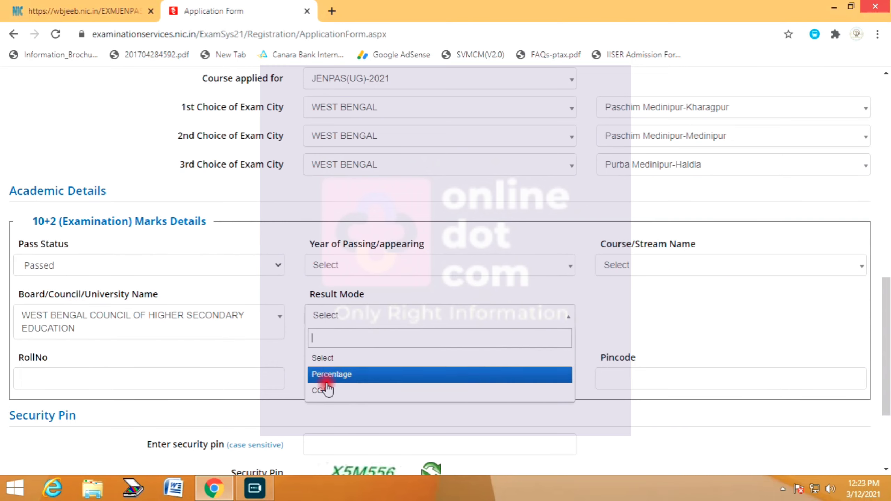
pyautogui.click(81, 265)
pyautogui.click(55, 308)
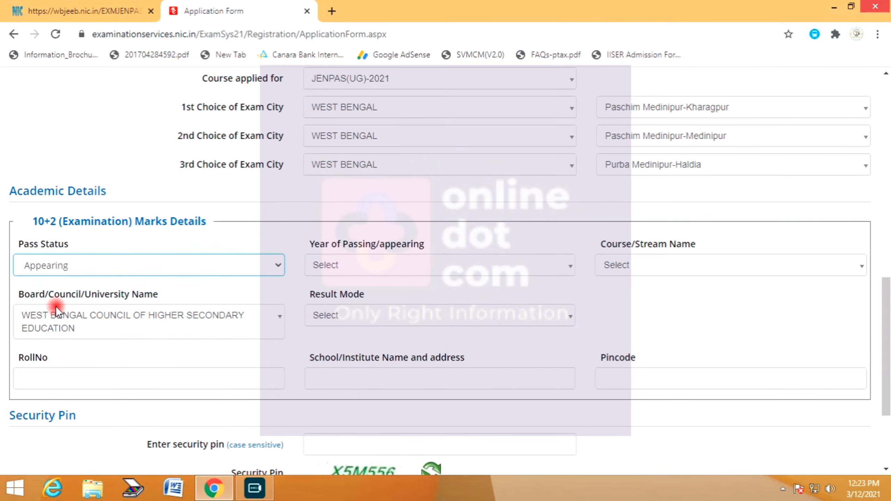
pyautogui.click(655, 268)
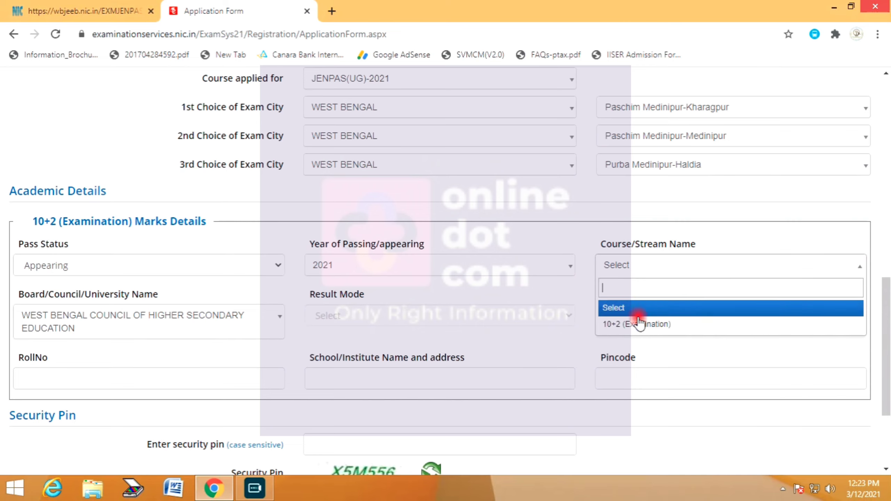
pyautogui.click(637, 322)
# - Enter school 'ARUA HIGH, ARUA' with pincode 72144, then the security pin
pyautogui.click(110, 371)
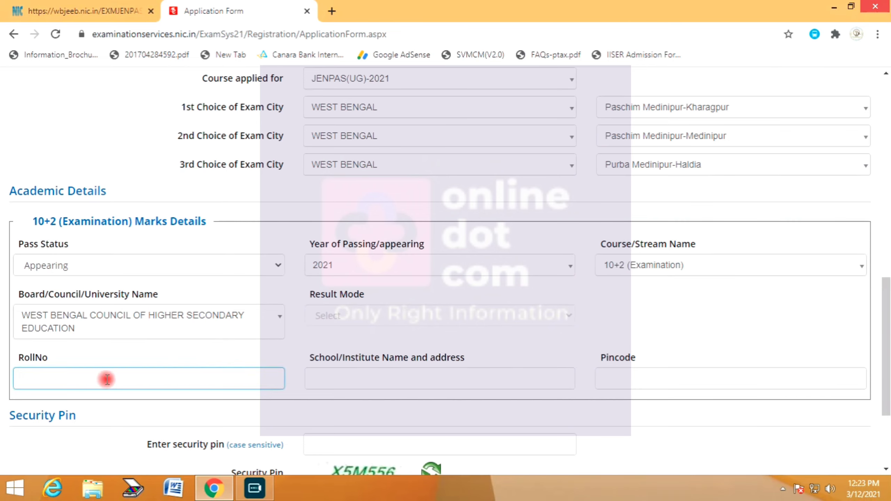
pyautogui.scroll(-3, 361, 281)
pyautogui.click(344, 248)
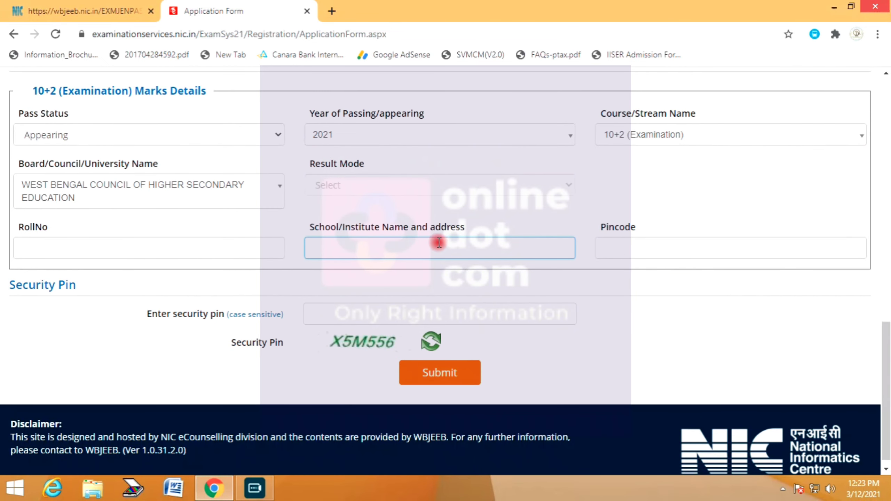
pyautogui.write('ARUA HIGH, ARUA')
pyautogui.click(659, 248)
pyautogui.write('721445')
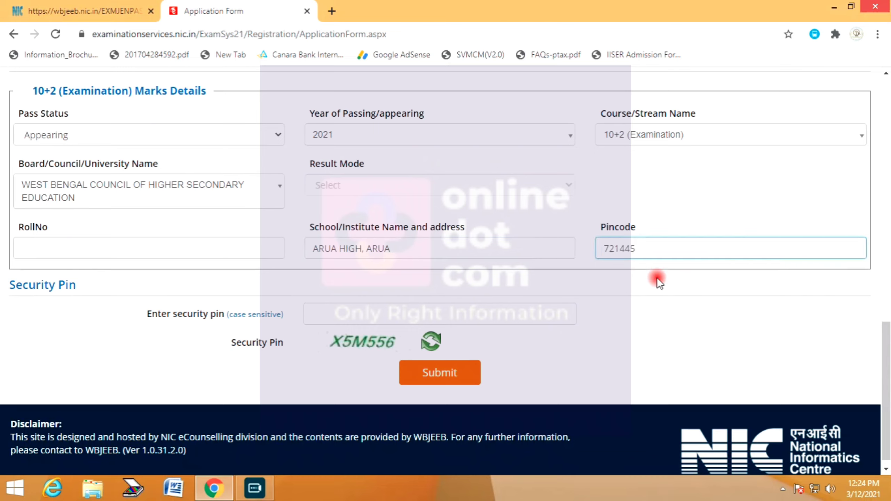
pyautogui.click(657, 278)
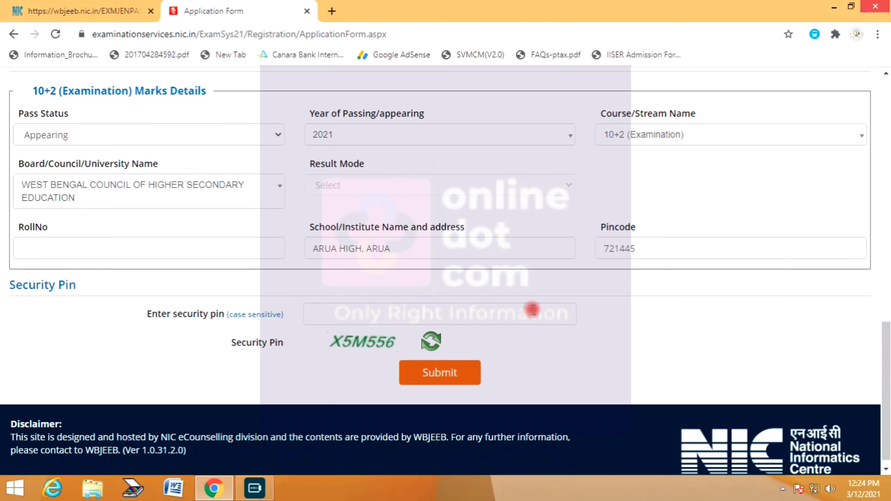
pyautogui.click(329, 314)
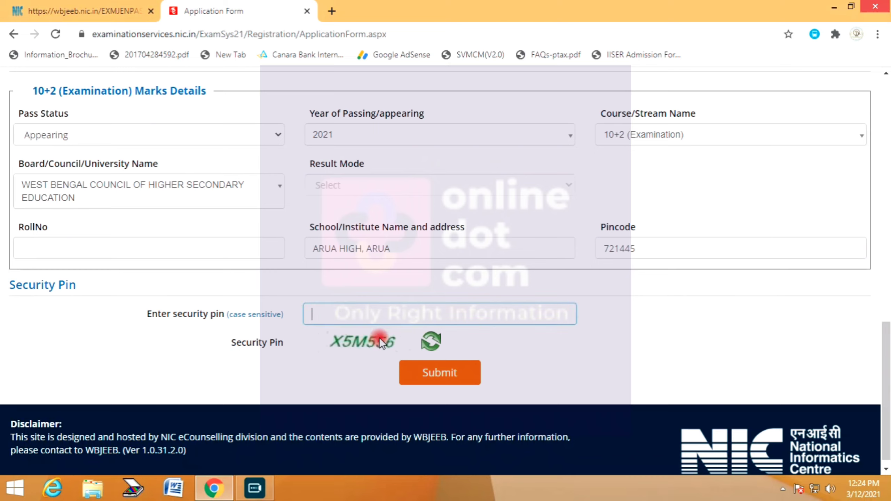
pyautogui.write('X')
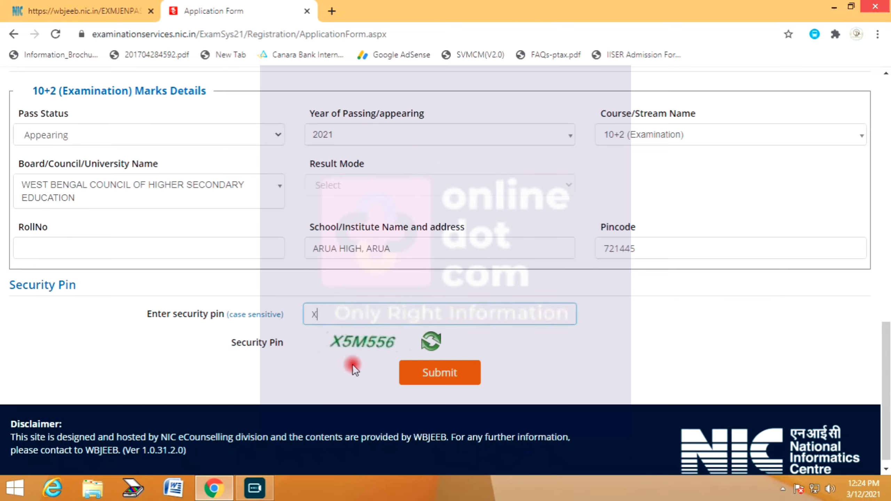
pyautogui.write('5M556')
# - Submit for review and tick the PwD, Cities, Father Name, Education, Gender, Category checklist items
pyautogui.click(452, 372)
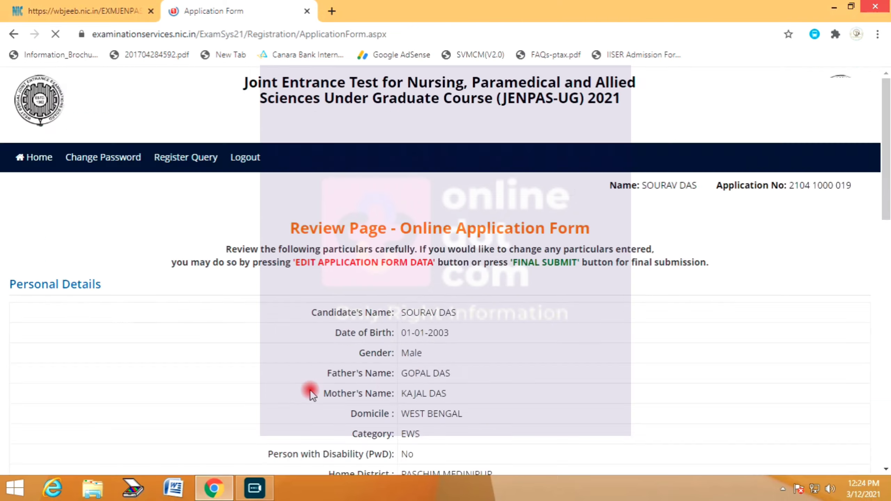
pyautogui.click(602, 234)
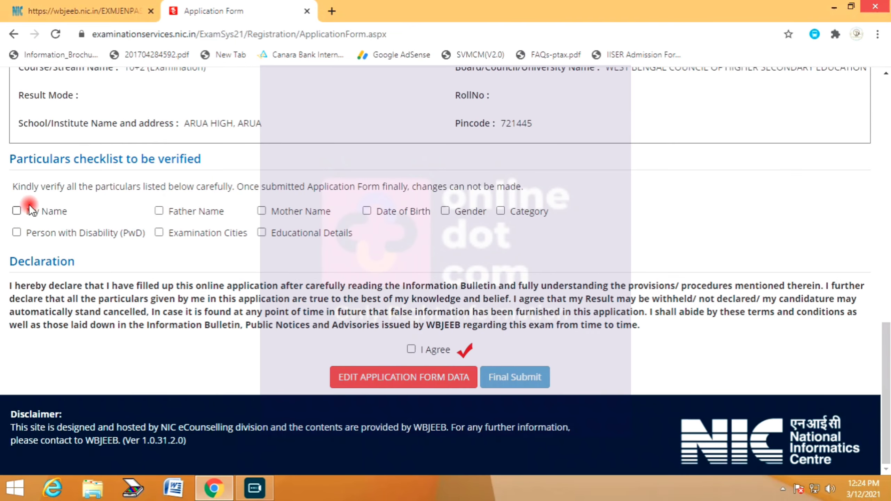
pyautogui.click(37, 234)
pyautogui.click(176, 231)
pyautogui.click(197, 211)
pyautogui.click(284, 235)
pyautogui.click(450, 217)
pyautogui.click(511, 211)
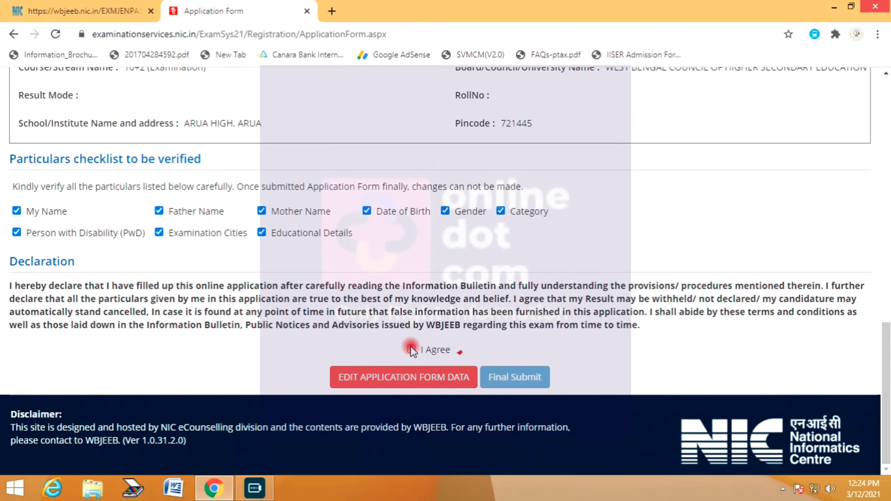
# - Accept the I Agree declaration and choose Final Submit
pyautogui.click(411, 349)
pyautogui.scroll(20, 499, 310)
pyautogui.scroll(-10, 513, 319)
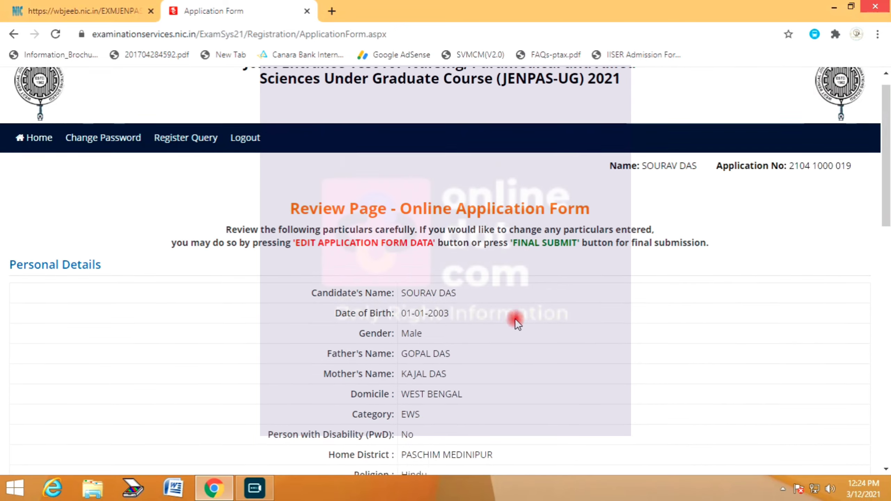
pyautogui.scroll(-5, 497, 289)
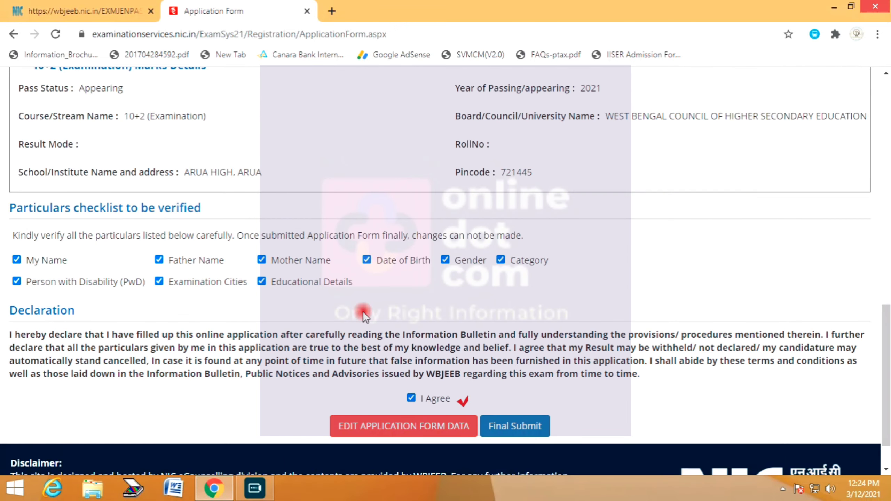
pyautogui.click(514, 434)
# - Confirm the final submission and go to Upload Images from the Candidate Home Page
pyautogui.click(422, 298)
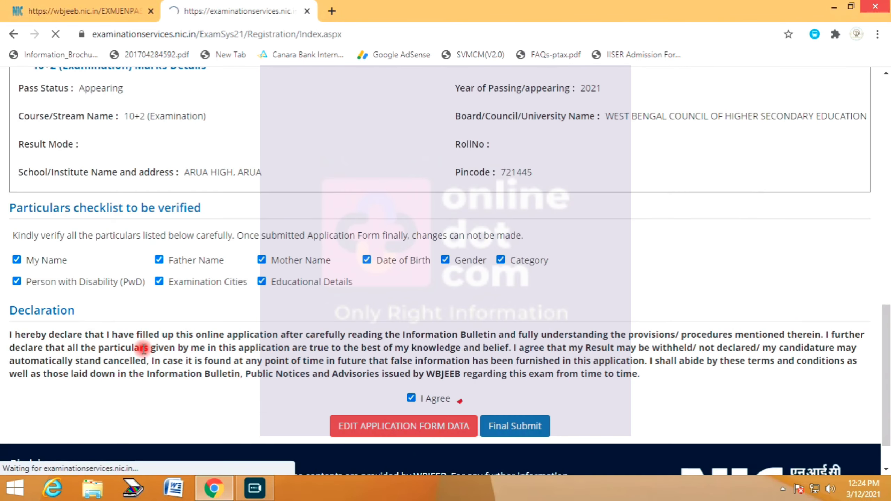
pyautogui.scroll(-2, 304, 311)
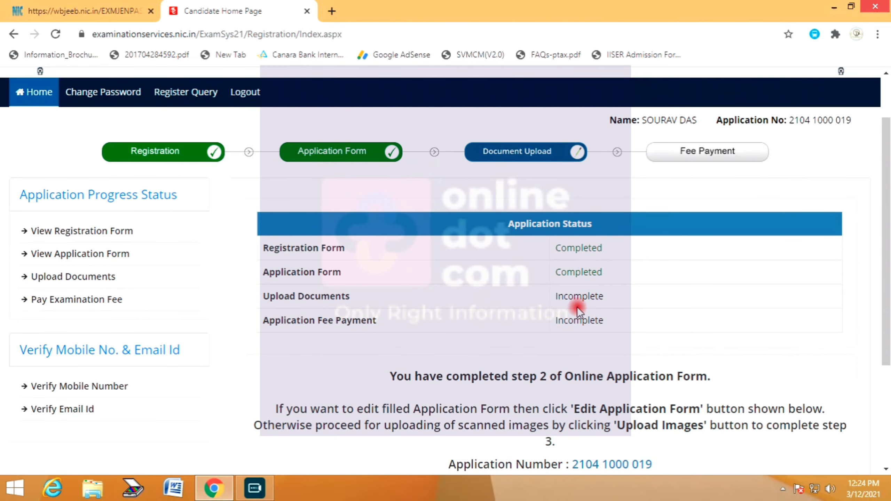
pyautogui.scroll(-1, 585, 309)
pyautogui.scroll(-4, 586, 308)
pyautogui.click(609, 360)
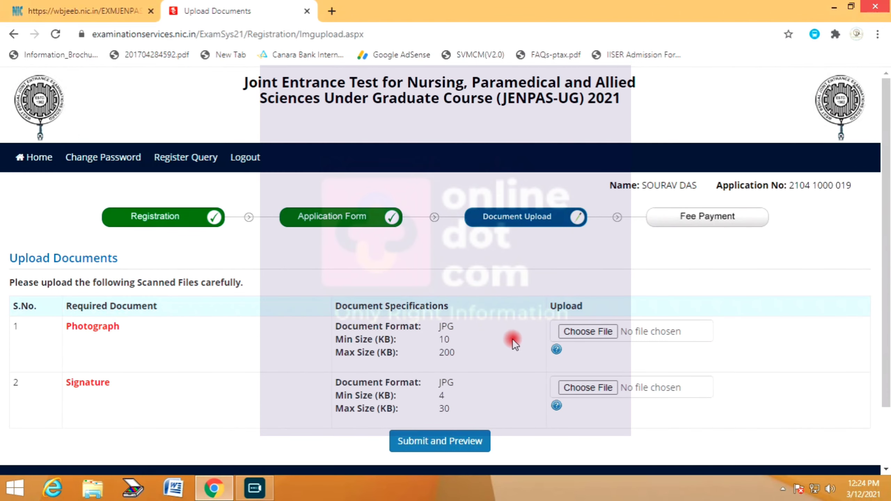
pyautogui.moveTo(557, 349)
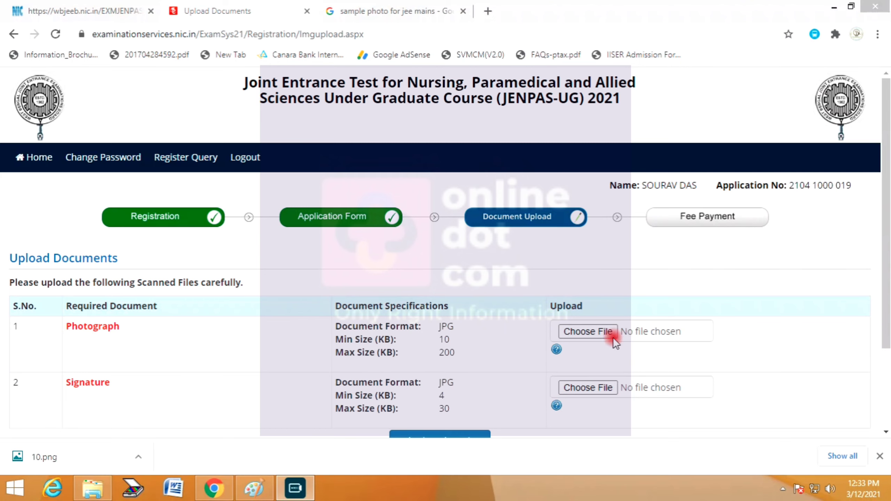
# - Attach the candidate's photograph, zoomed out to fit the crop frame
pyautogui.click(566, 330)
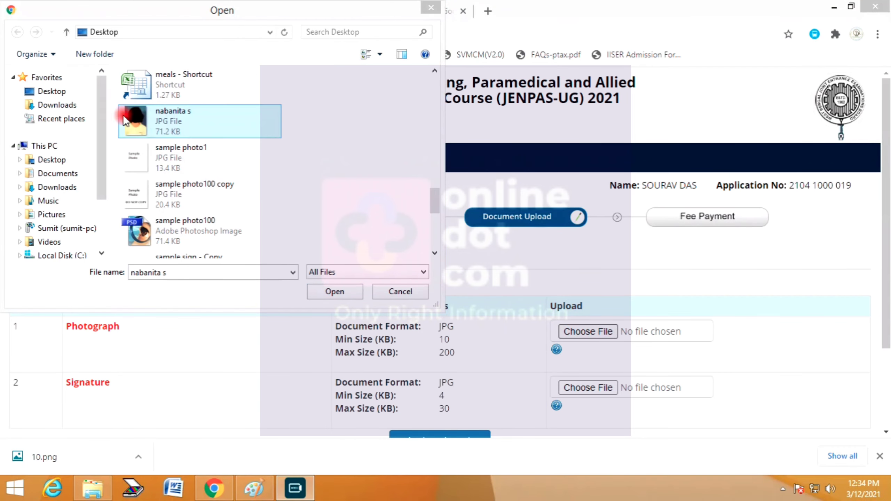
pyautogui.doubleClick(158, 121)
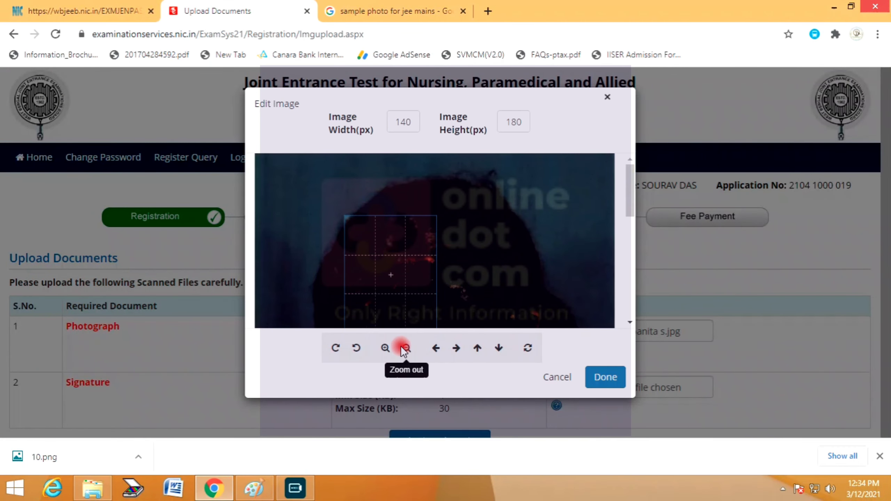
pyautogui.click(410, 348)
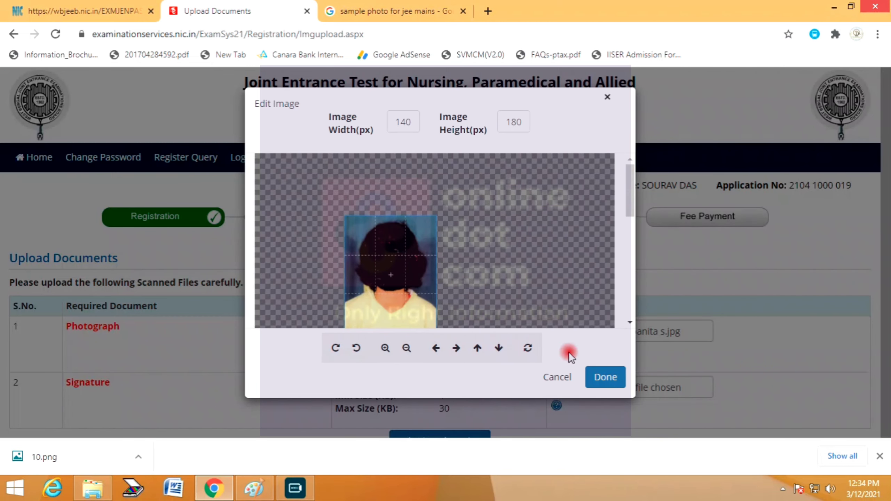
pyautogui.click(595, 375)
# - Attach sample sign.jpg as the signature at width 300, then submit both for preview
pyautogui.scroll(-3, 536, 339)
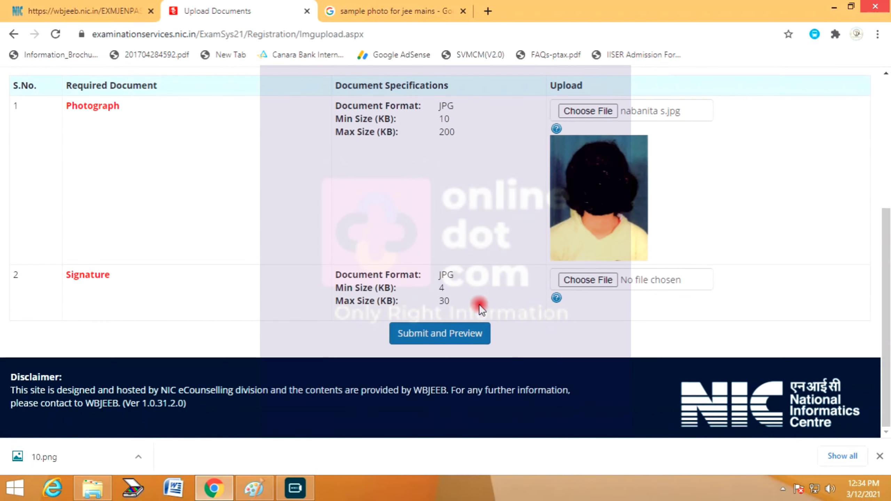
pyautogui.click(600, 285)
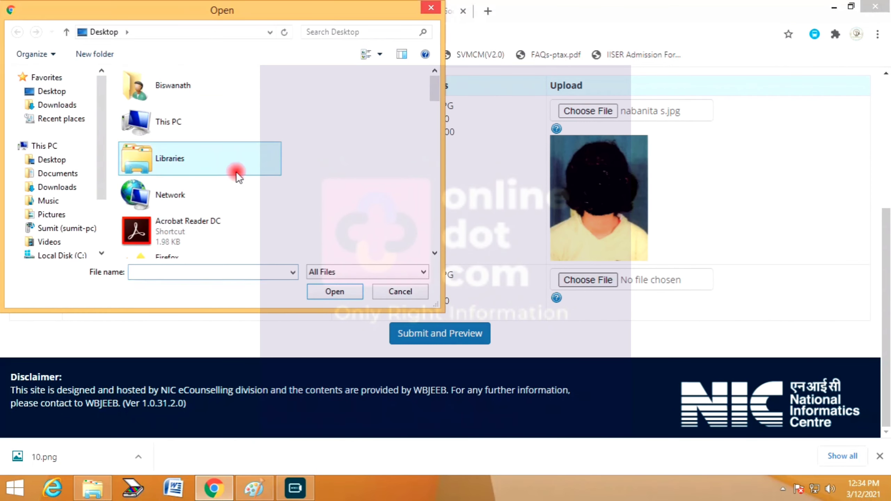
pyautogui.scroll(-5, 236, 171)
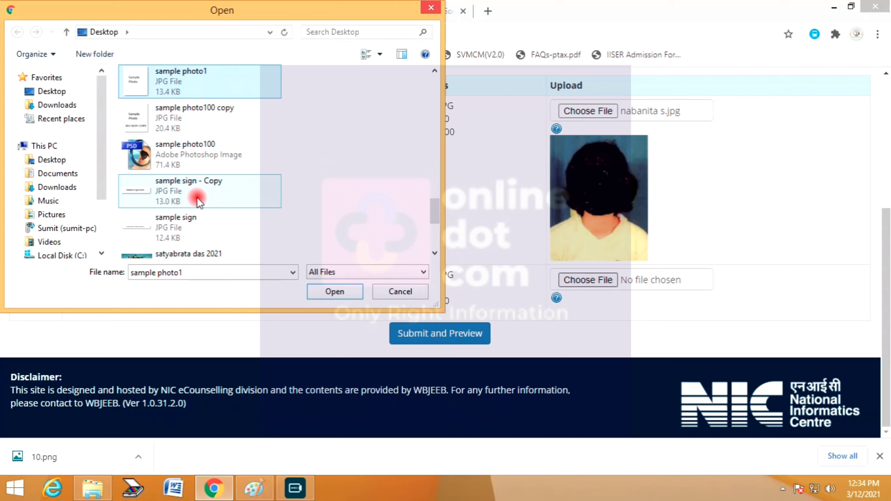
pyautogui.click(176, 226)
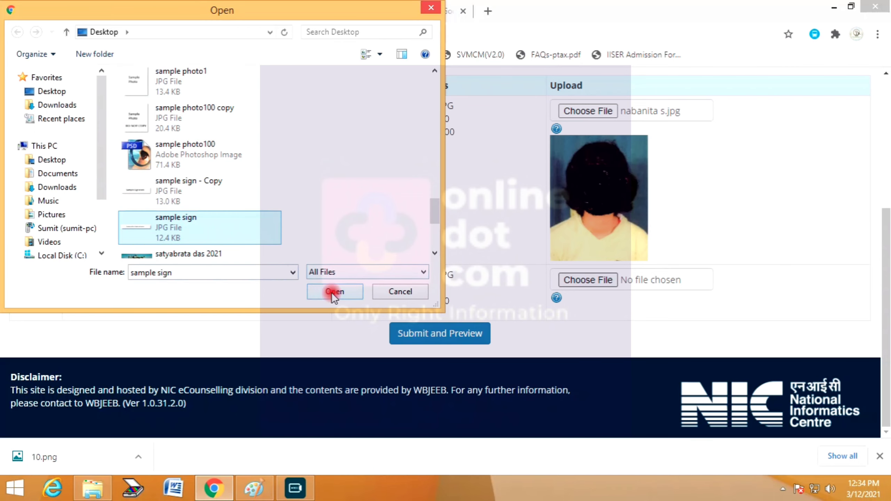
pyautogui.click(331, 292)
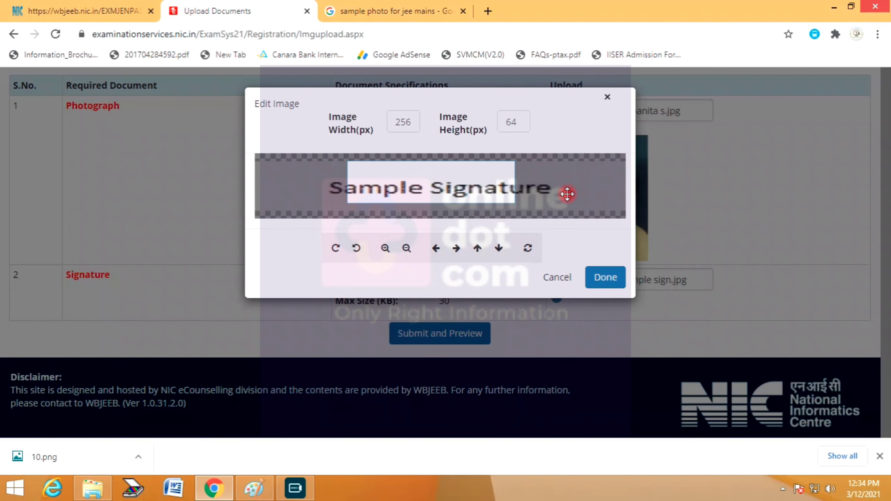
pyautogui.click(406, 247)
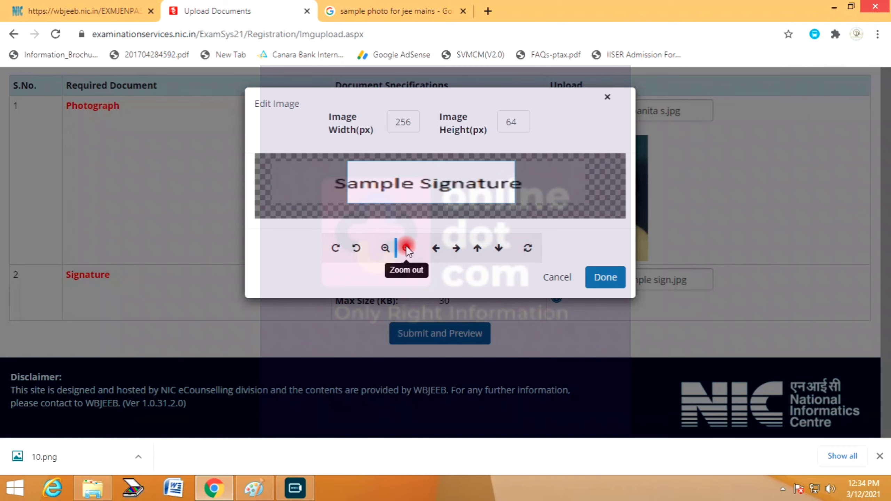
pyautogui.doubleClick(404, 121)
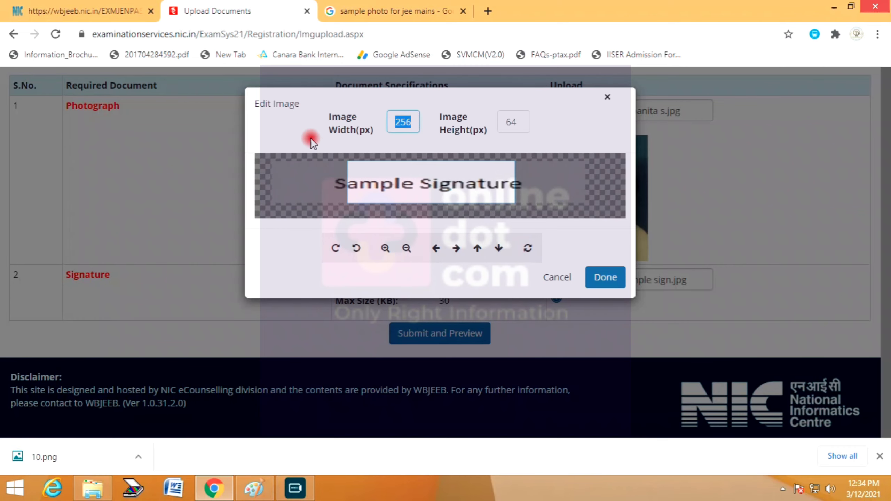
pyautogui.write('300')
pyautogui.moveTo(399, 175)
pyautogui.mouseDown()
pyautogui.moveTo(407, 175)
pyautogui.moveTo(398, 173)
pyautogui.mouseUp()
pyautogui.click(607, 278)
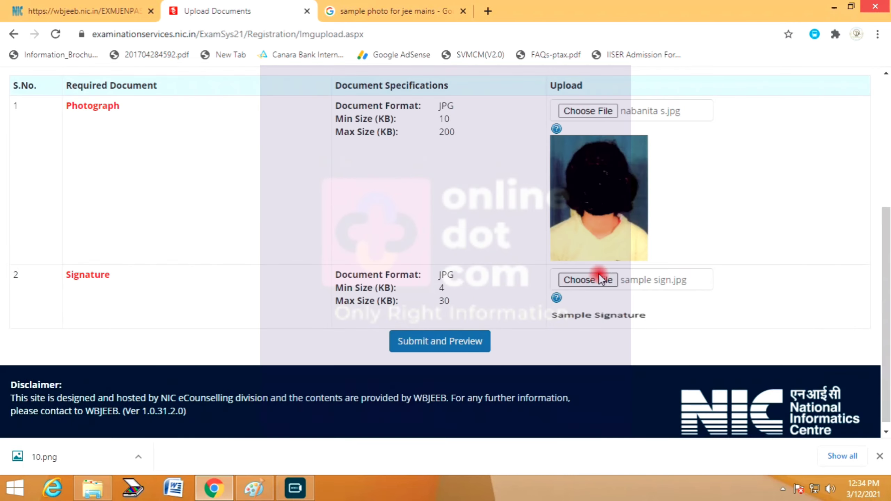
pyautogui.click(449, 343)
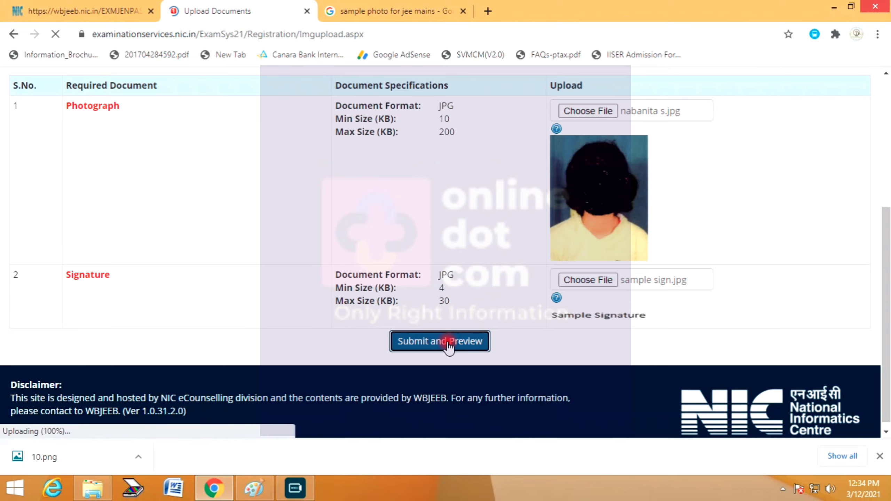
# - Mark the documents self-verified, enter the security pin, confirm verification and upload them
pyautogui.scroll(-2, 557, 321)
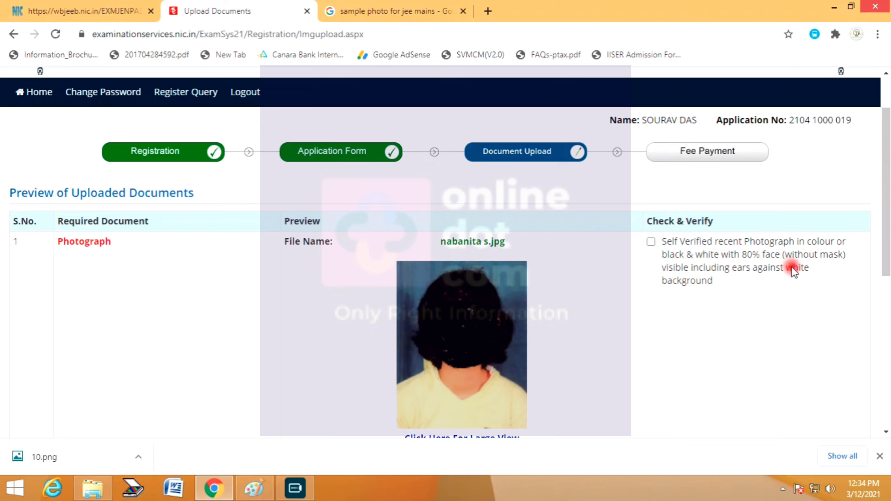
pyautogui.moveTo(787, 267); pyautogui.dragTo(747, 277)
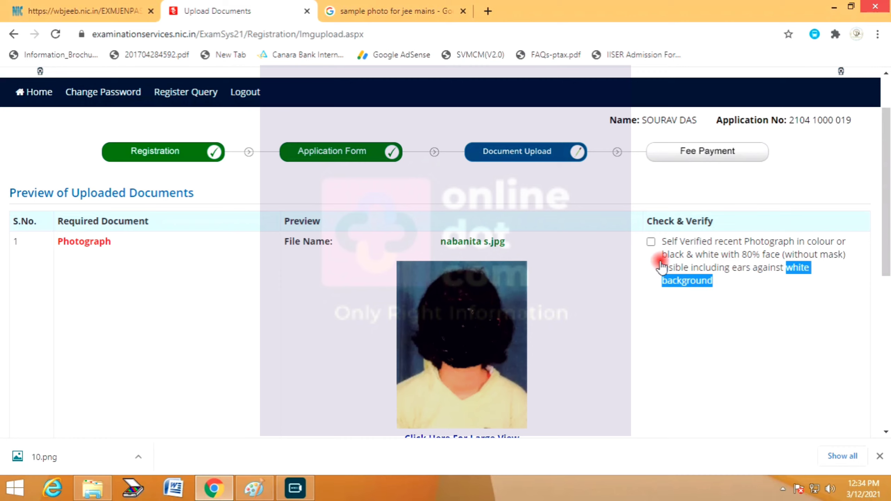
pyautogui.click(652, 242)
pyautogui.scroll(-2, 672, 331)
pyautogui.scroll(-5, 672, 331)
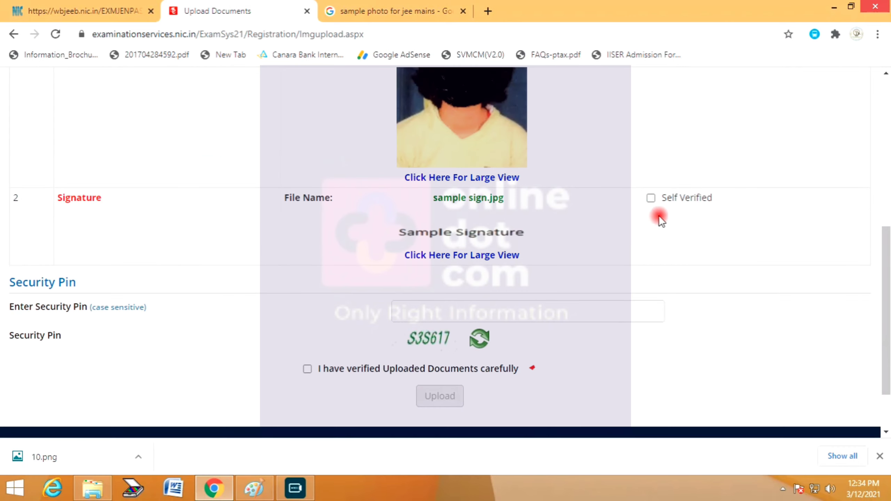
pyautogui.click(432, 314)
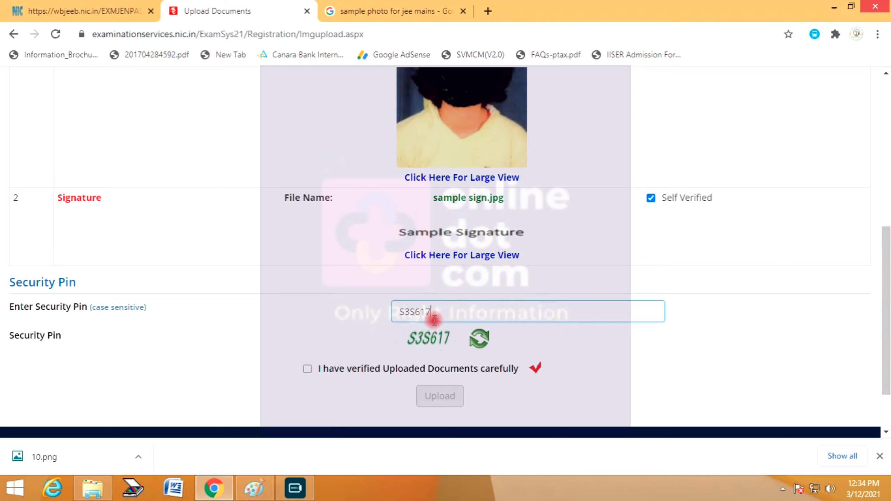
pyautogui.click(356, 365)
pyautogui.click(440, 396)
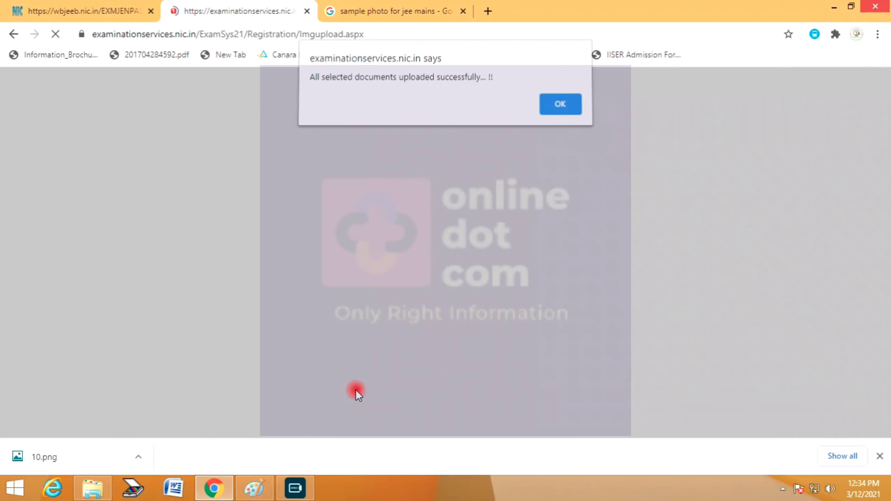
# - Dismiss the upload alert, check the Application Status table, and go to the Rs. 500 fee payment
pyautogui.click(565, 106)
pyautogui.scroll(-5, 576, 225)
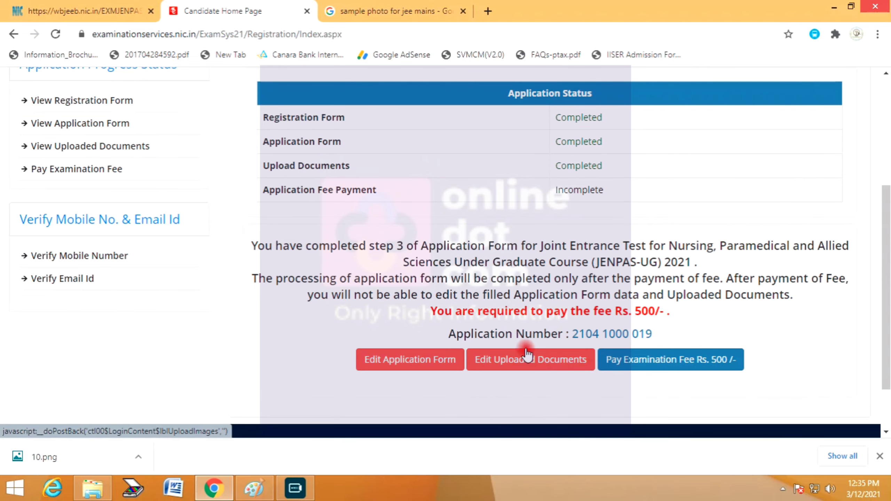
pyautogui.scroll(2, 138, 246)
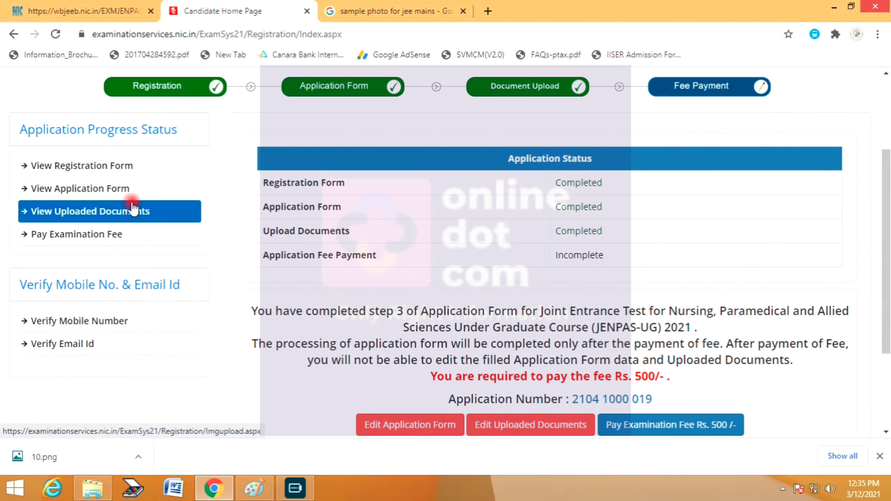
pyautogui.click(671, 424)
# - Proceed with Online Payment twice, then return home and close the Duplicate Session tab
pyautogui.click(393, 346)
pyautogui.click(432, 375)
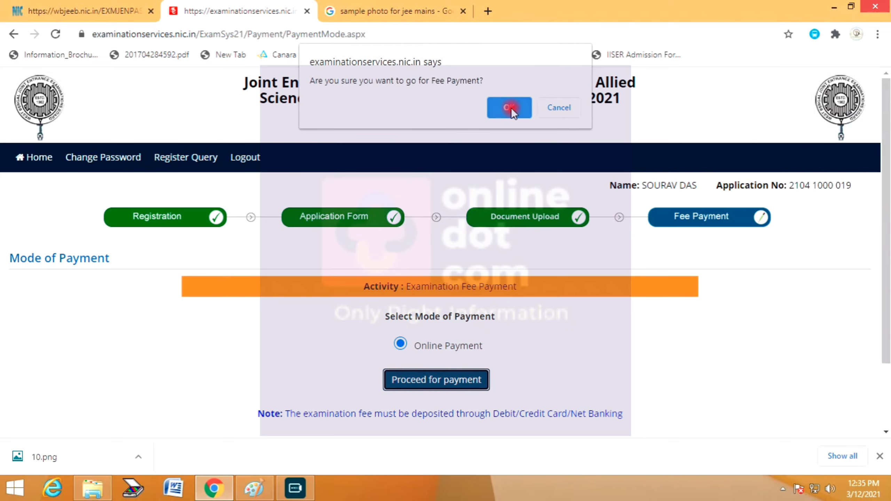
pyautogui.click(512, 110)
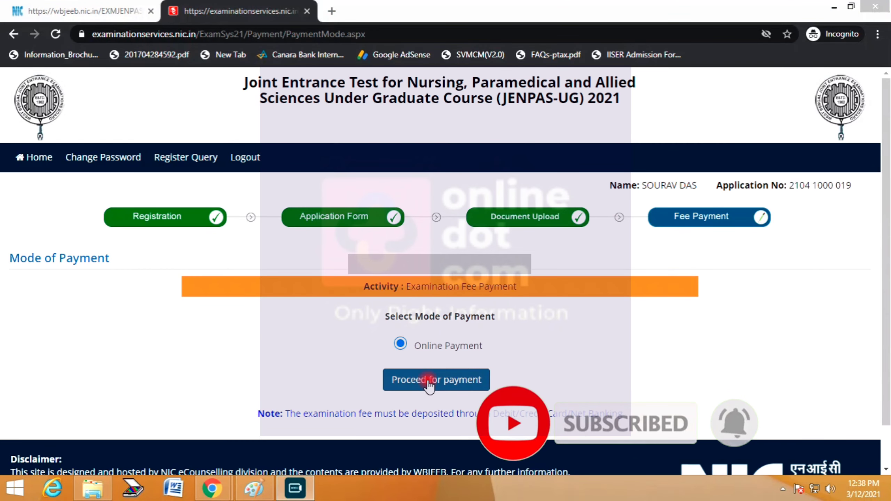
pyautogui.click(428, 383)
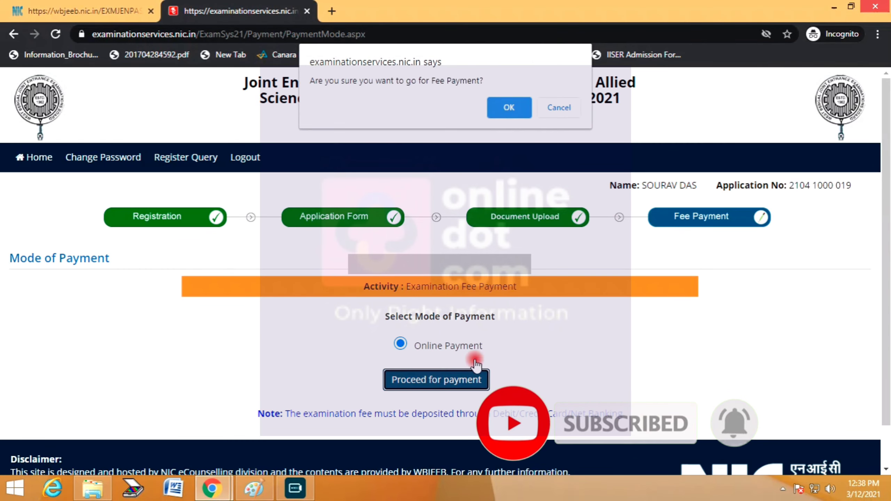
pyautogui.click(507, 108)
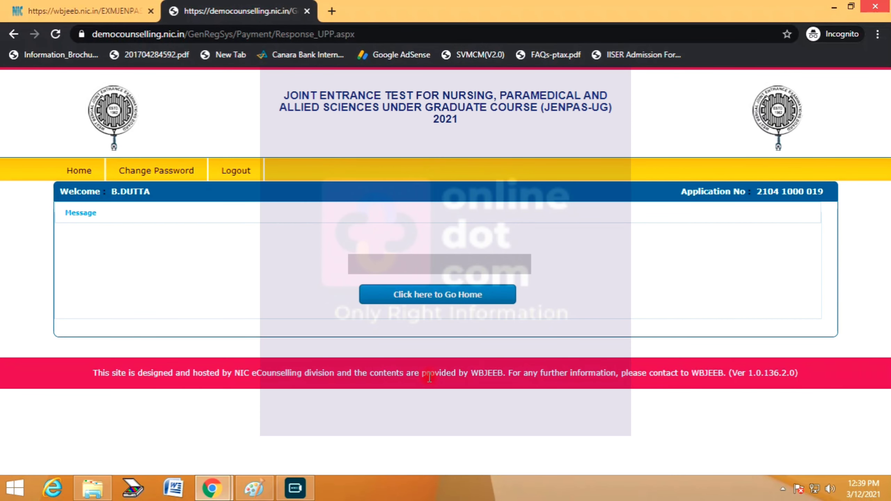
pyautogui.click(446, 294)
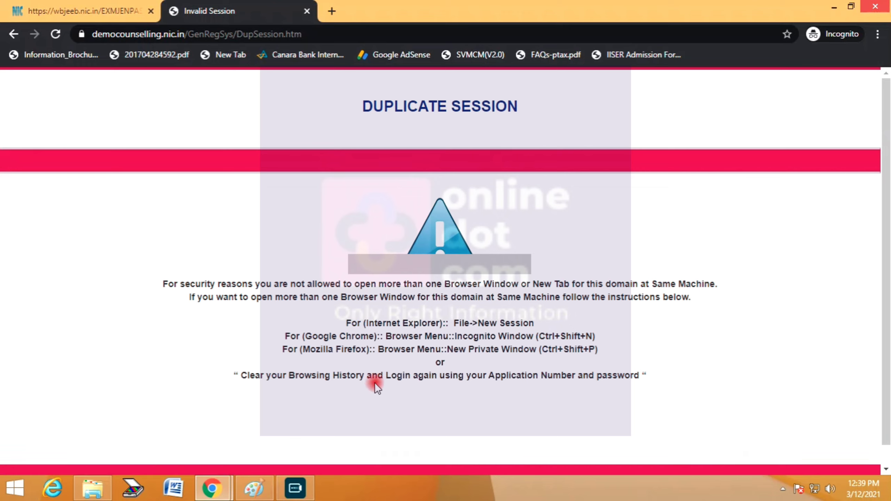
pyautogui.click(306, 12)
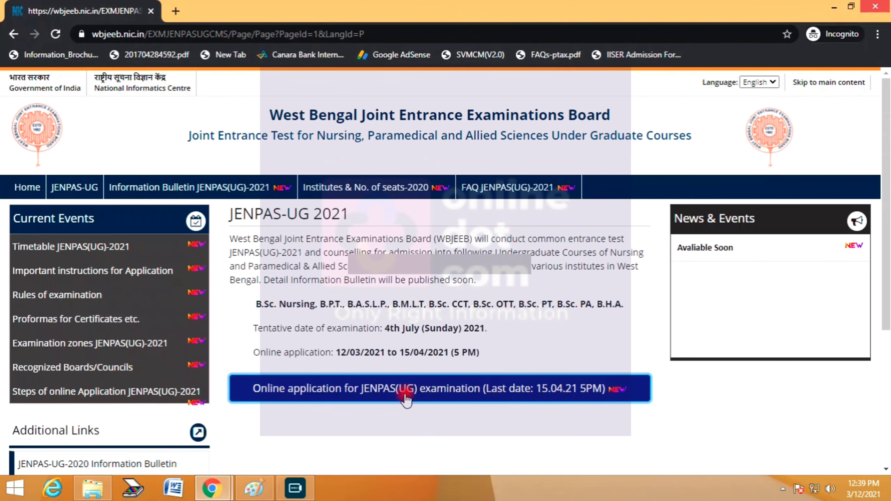